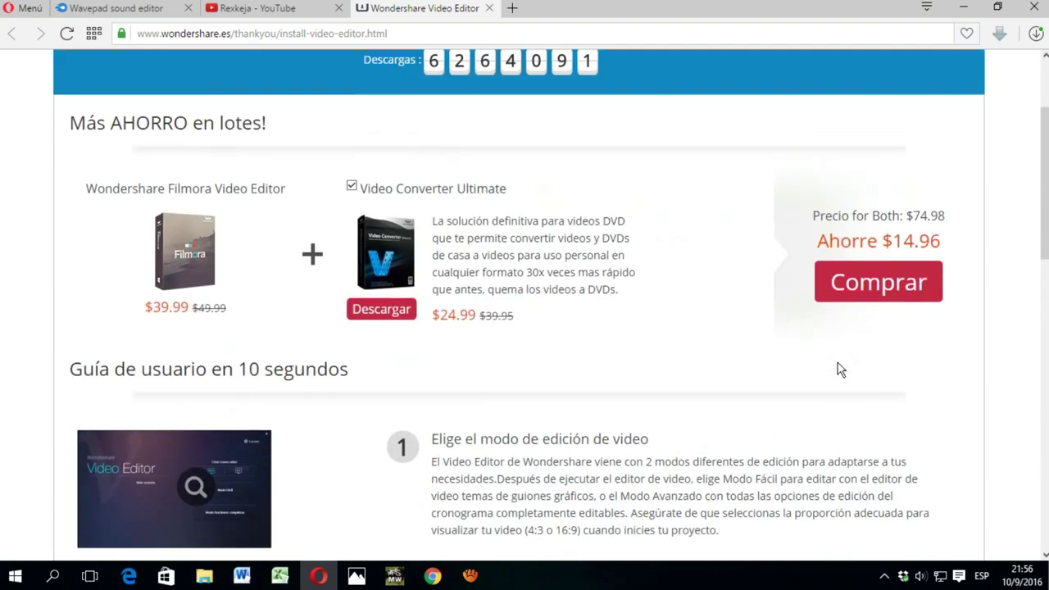
scroll(262, 426, "down", 3)
left_click(137, 10)
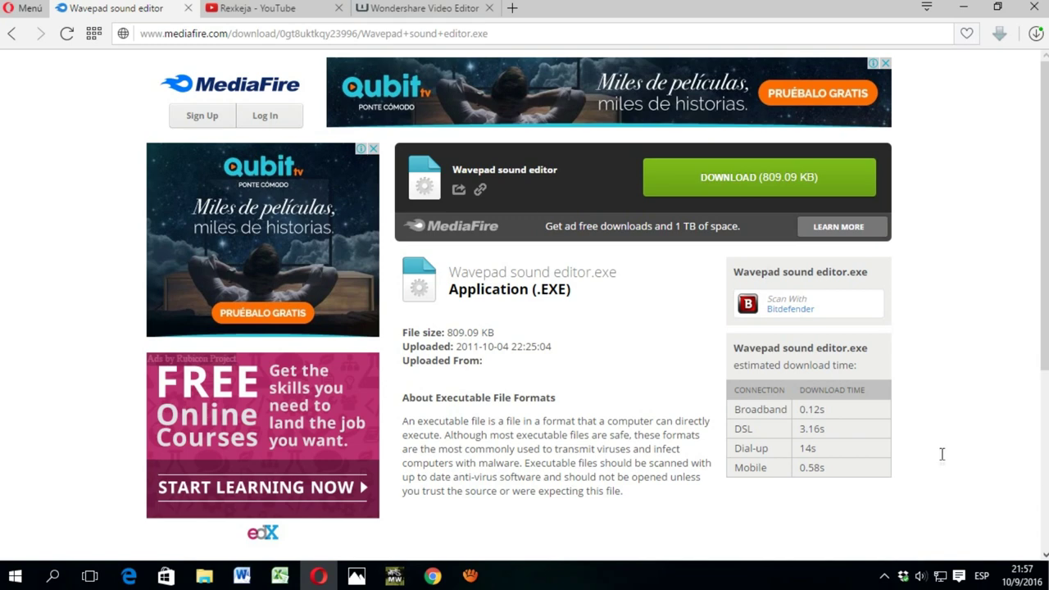
left_click(1036, 34)
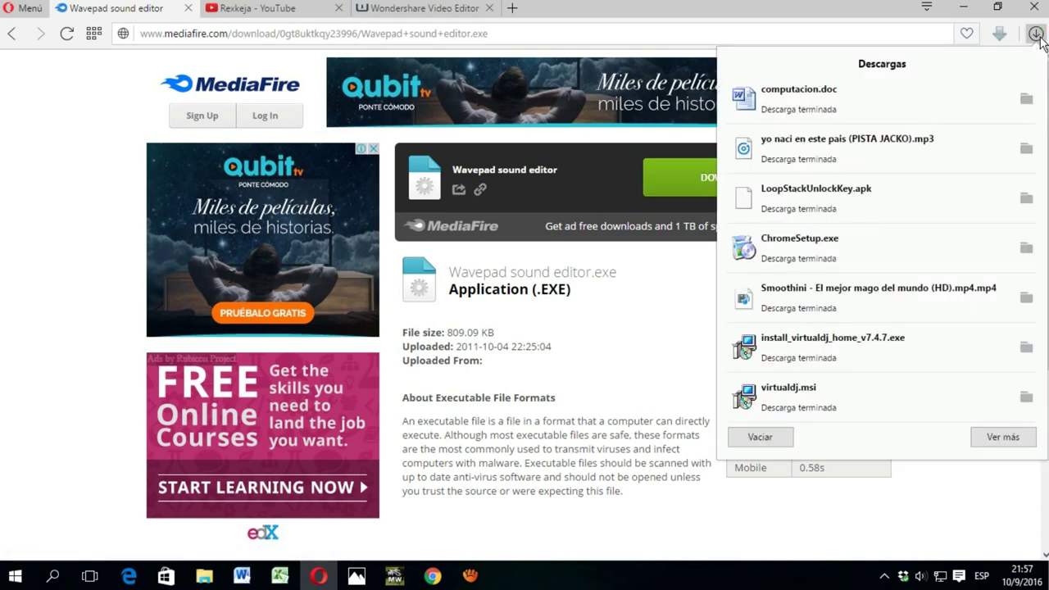
left_click(1036, 34)
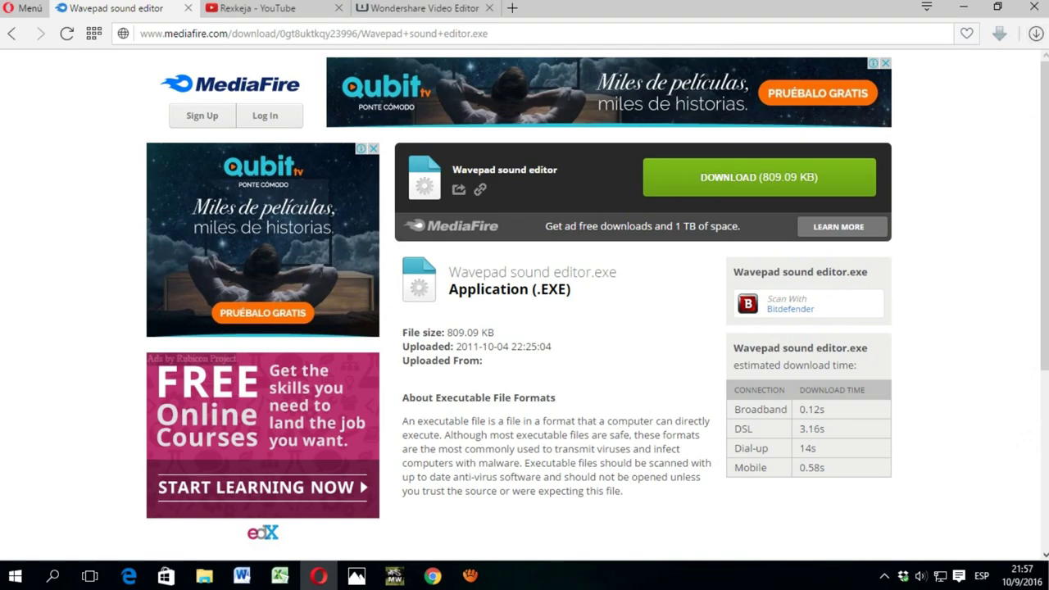
Step: Show the desktop and refresh its icons
key("super+d")
right_click(659, 95)
left_click(736, 143)
right_click(576, 194)
left_click(636, 237)
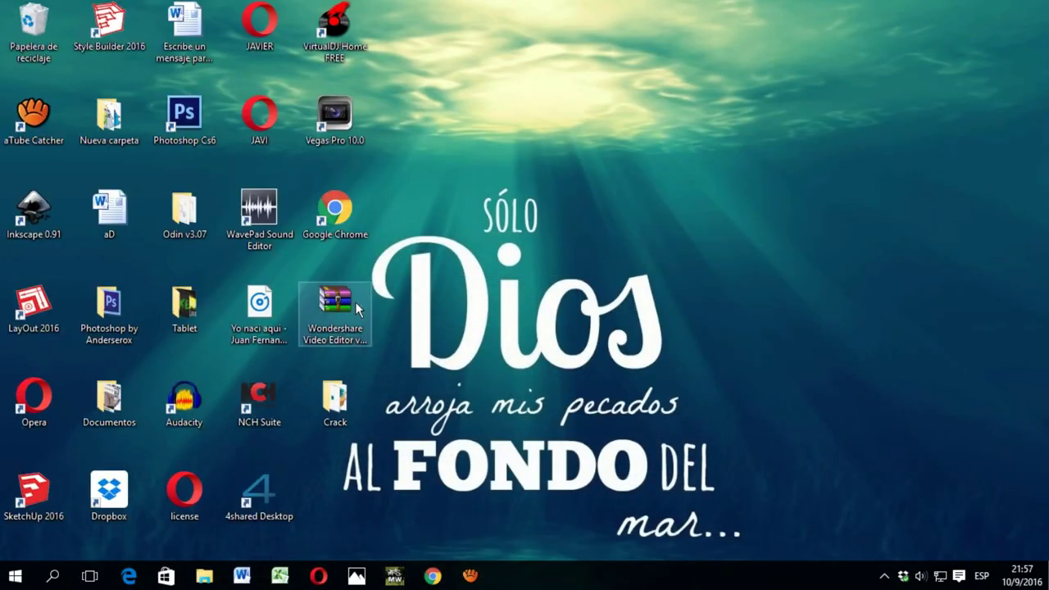
right_click(600, 104)
left_click(662, 149)
right_click(578, 237)
Step: View the extraction options for the Wondershare Video Editor archive on the desktop, leaving the archive unextracted
left_click(365, 300)
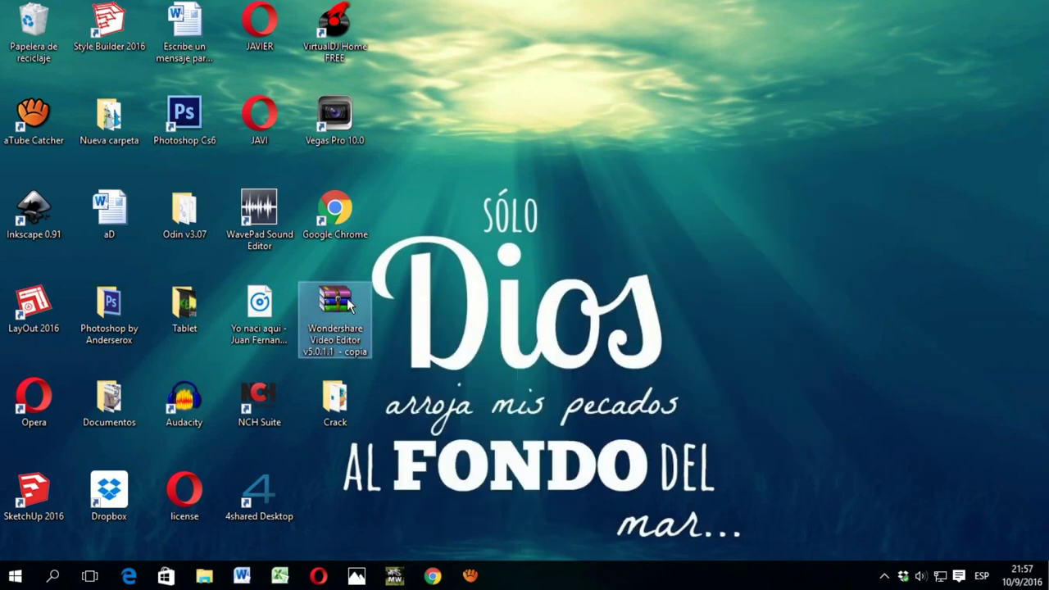
right_click(351, 305)
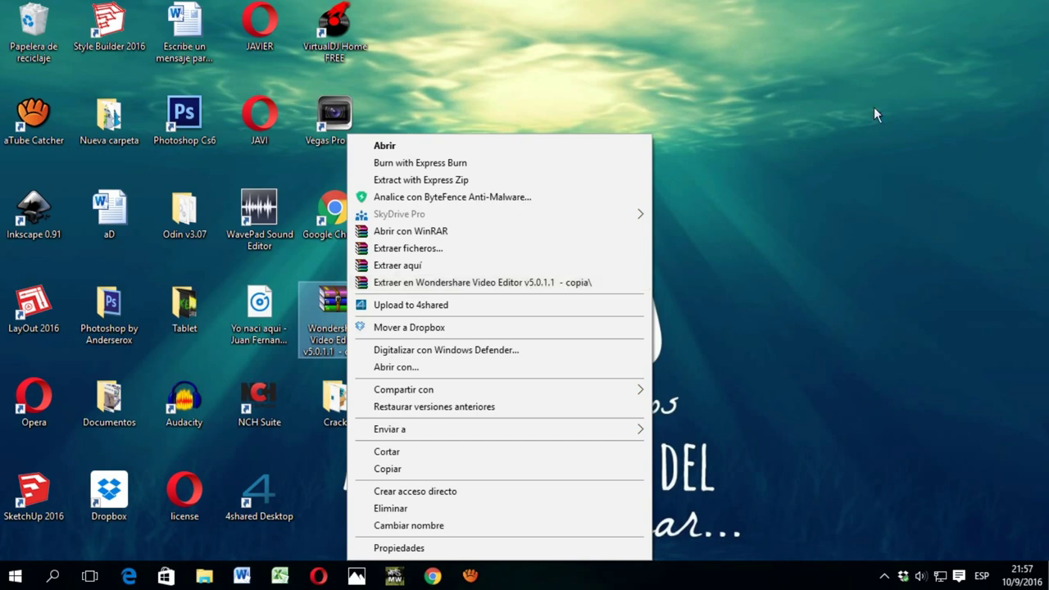
right_click(752, 85)
right_click(751, 85)
left_click(787, 126)
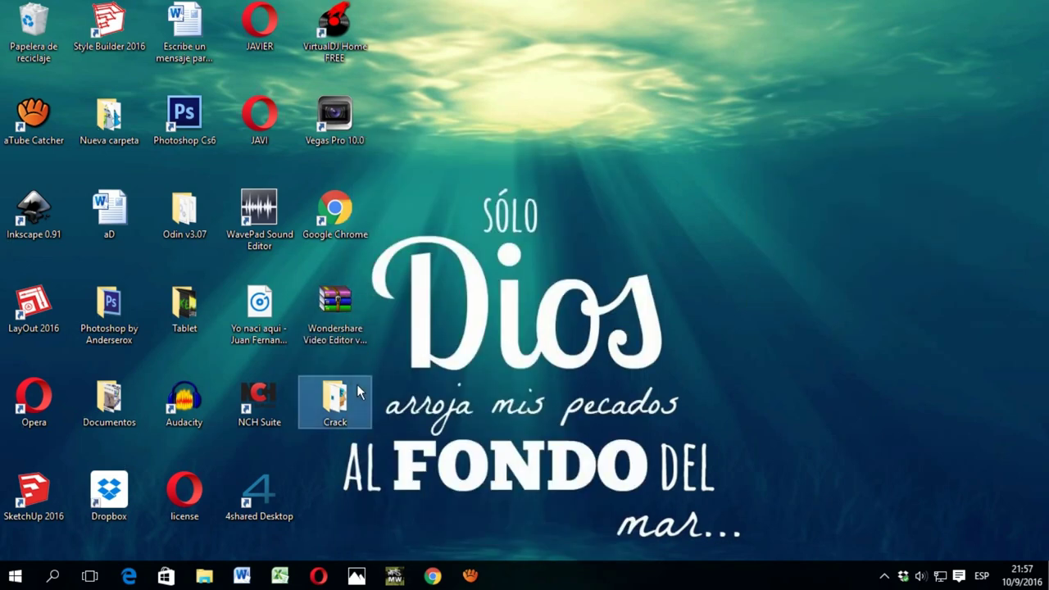
left_click_drag(336, 400, 748, 209)
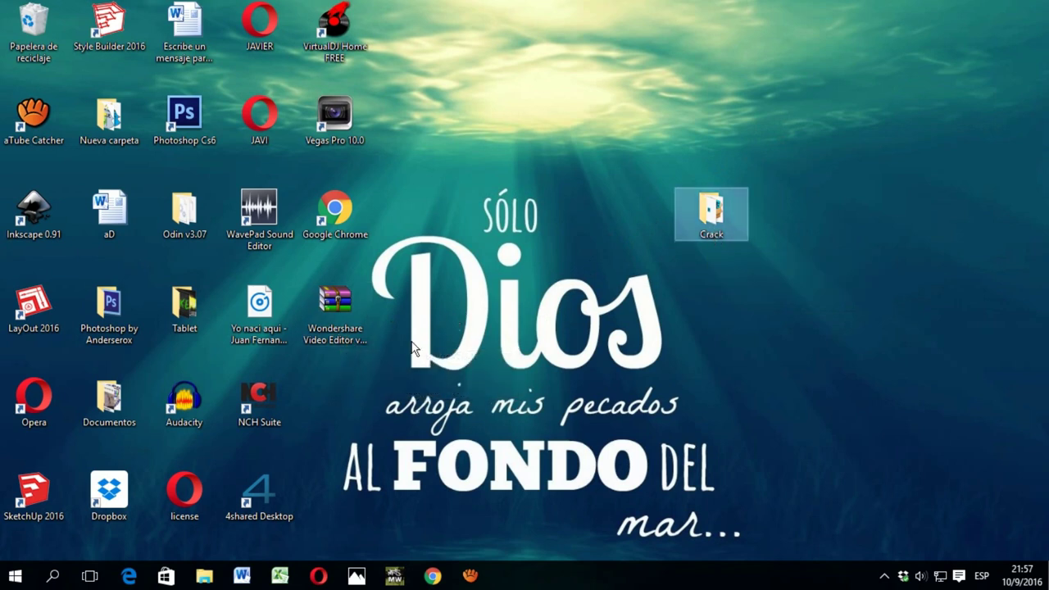
left_click(391, 339)
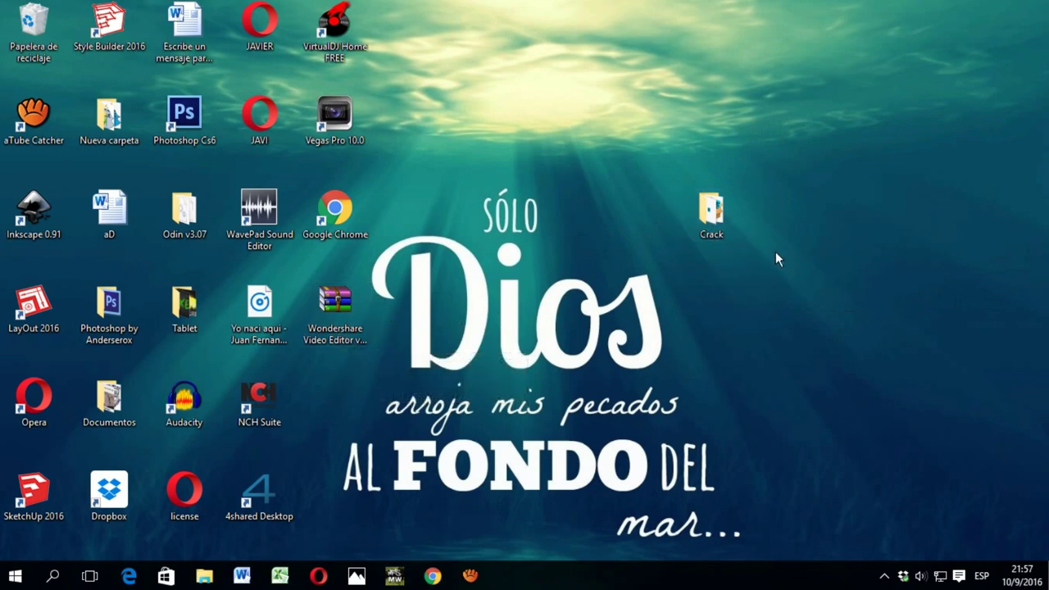
left_click(742, 205)
left_click_drag(695, 209, 344, 392)
Step: Run Setup from the Crack folder on the desktop with Español as the installation language, agreeing to uninstall the previous version
double_click(344, 392)
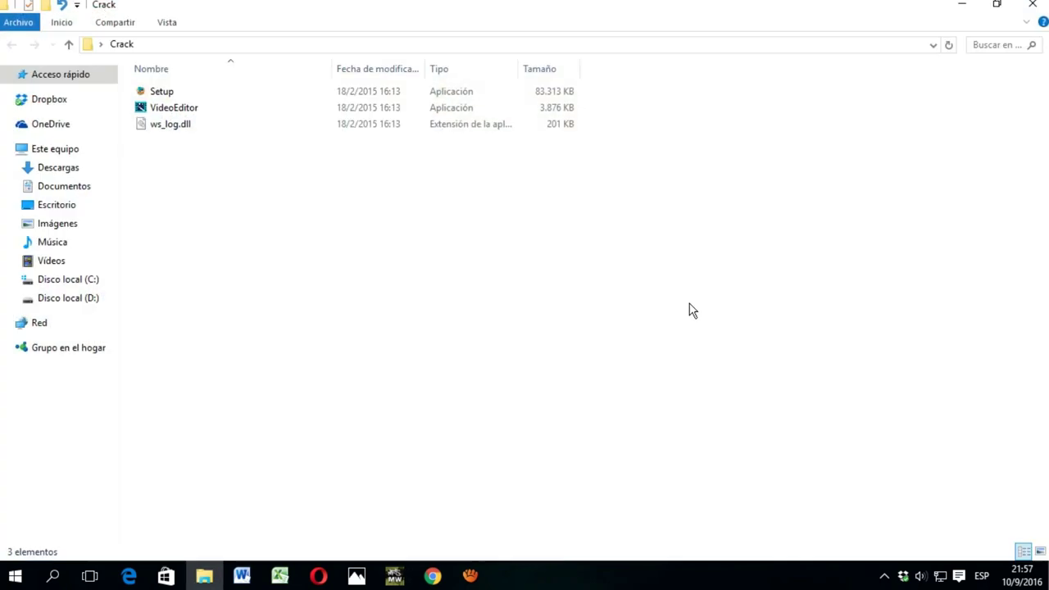
double_click(168, 94)
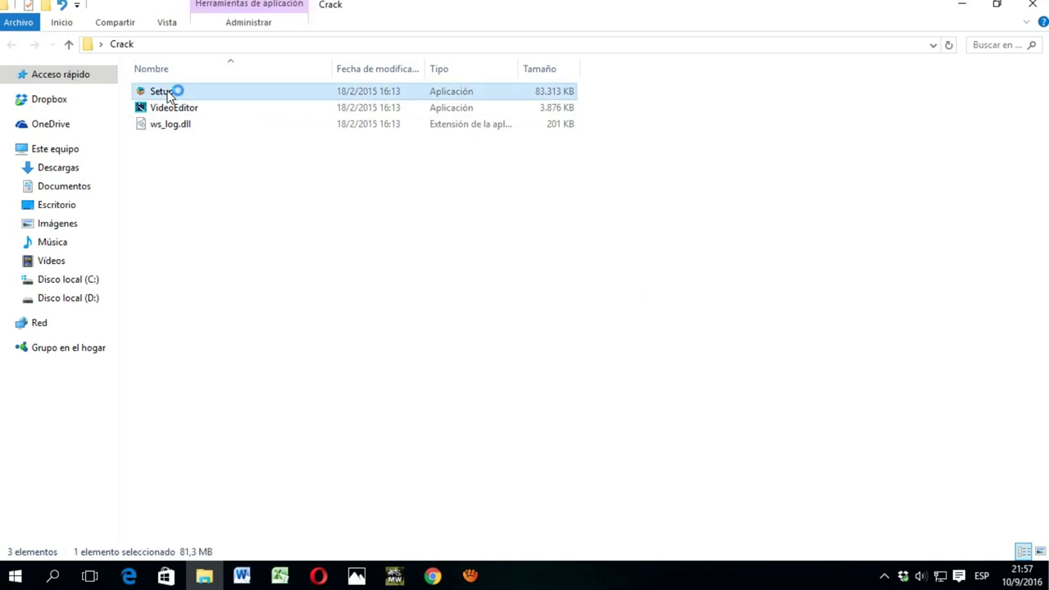
left_click(579, 303)
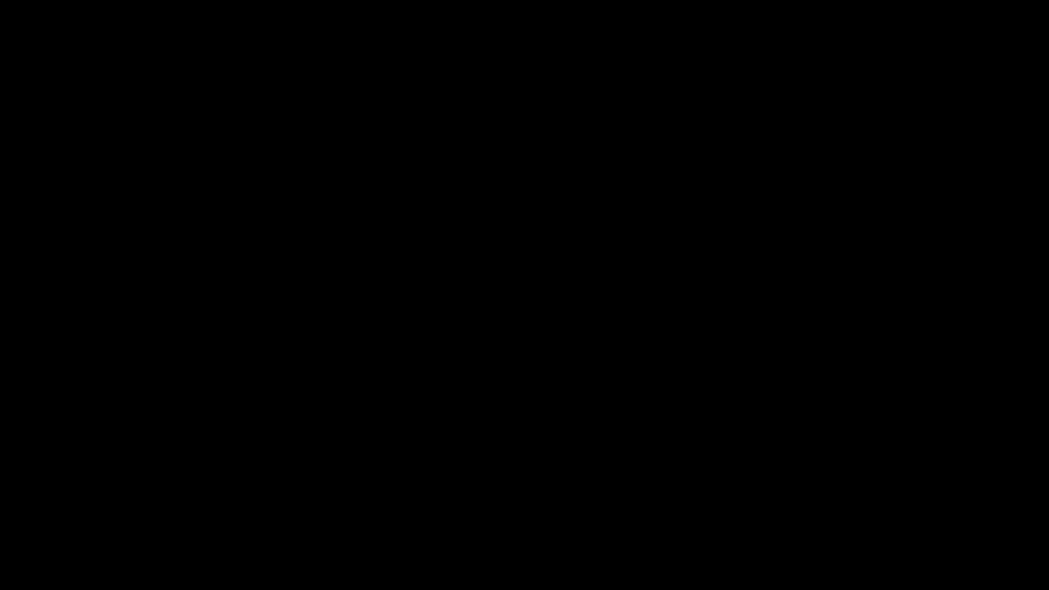
left_click(597, 321)
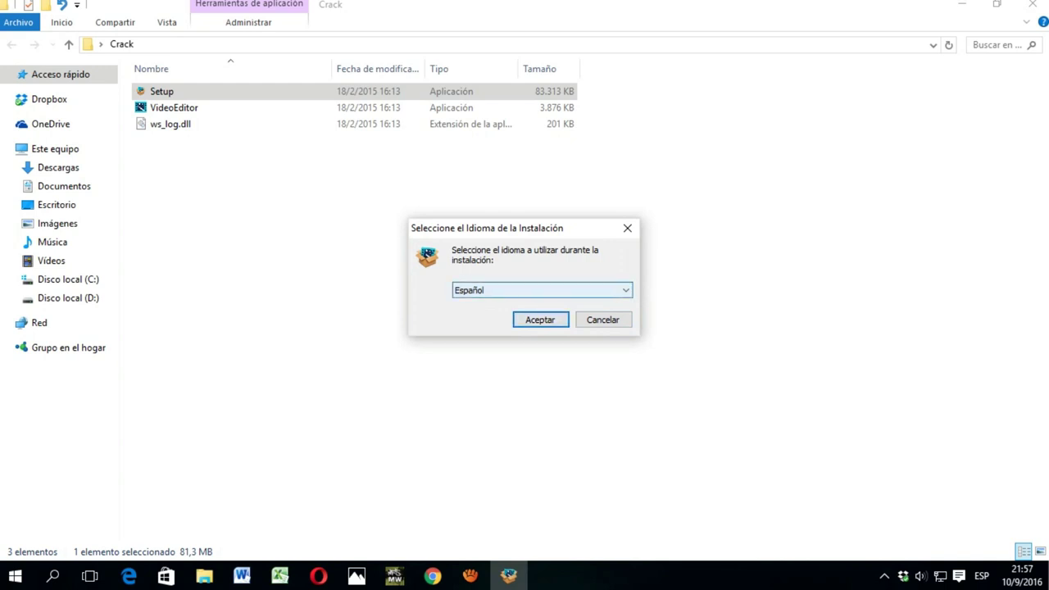
key("Return")
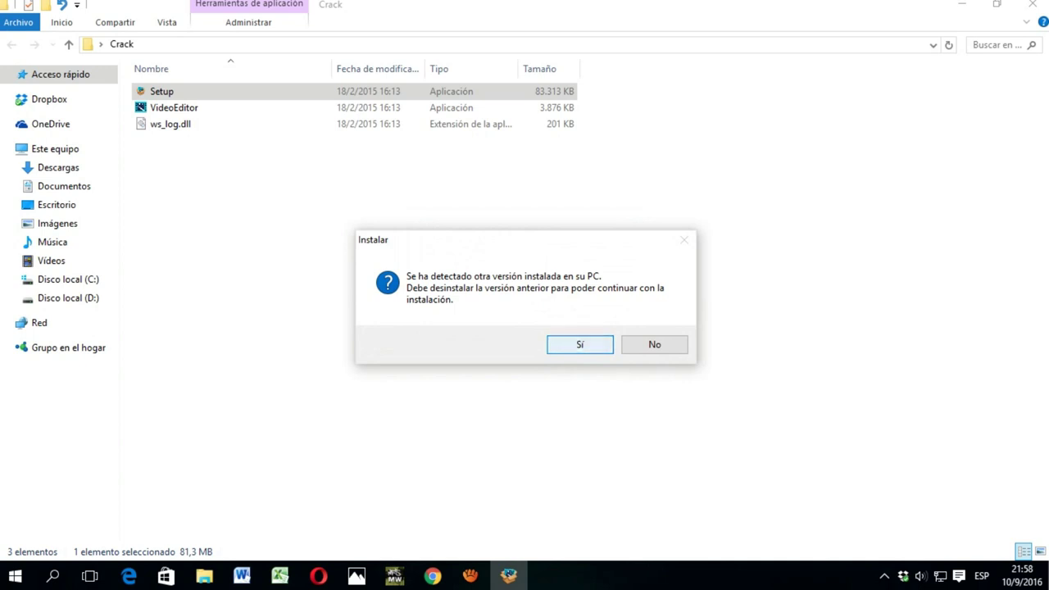
key("Return")
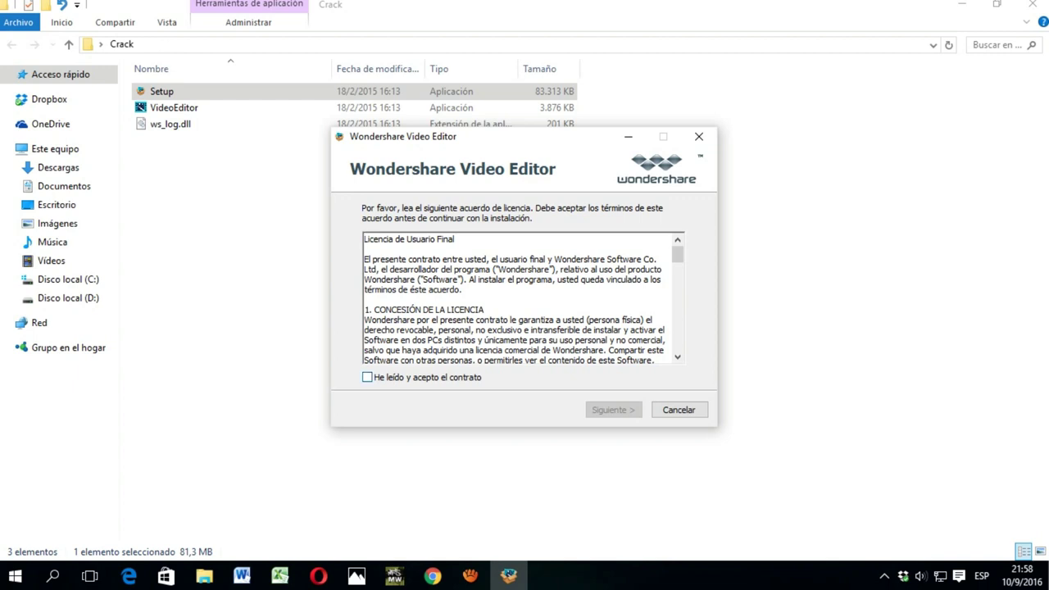
Step: Accept the licence agreement and install Wondershare Video Editor in C:\Program Files (x86)\Wondershare\Video Editor
left_click(367, 377)
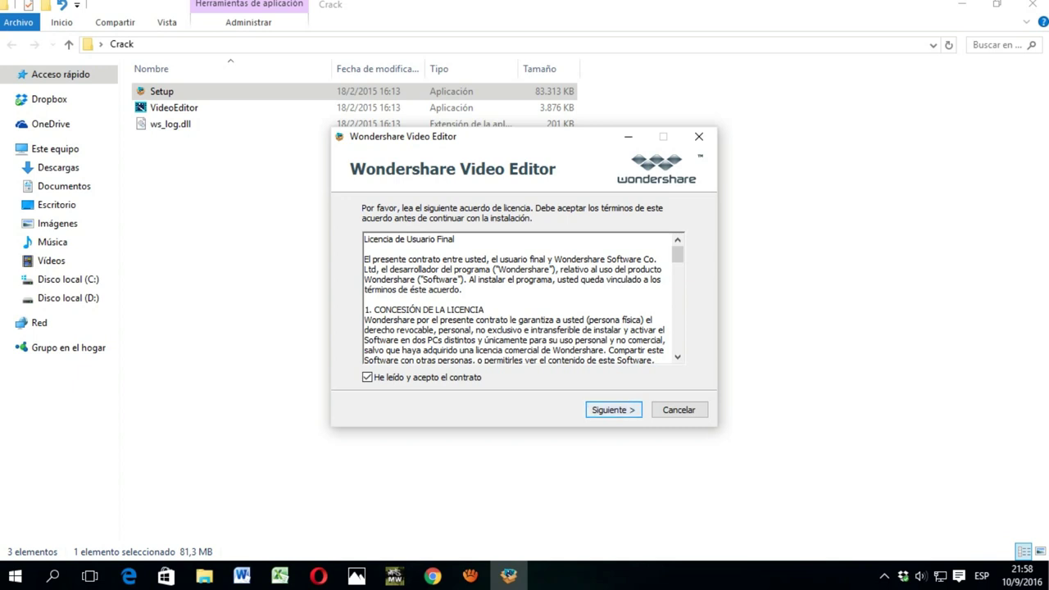
left_click(614, 410)
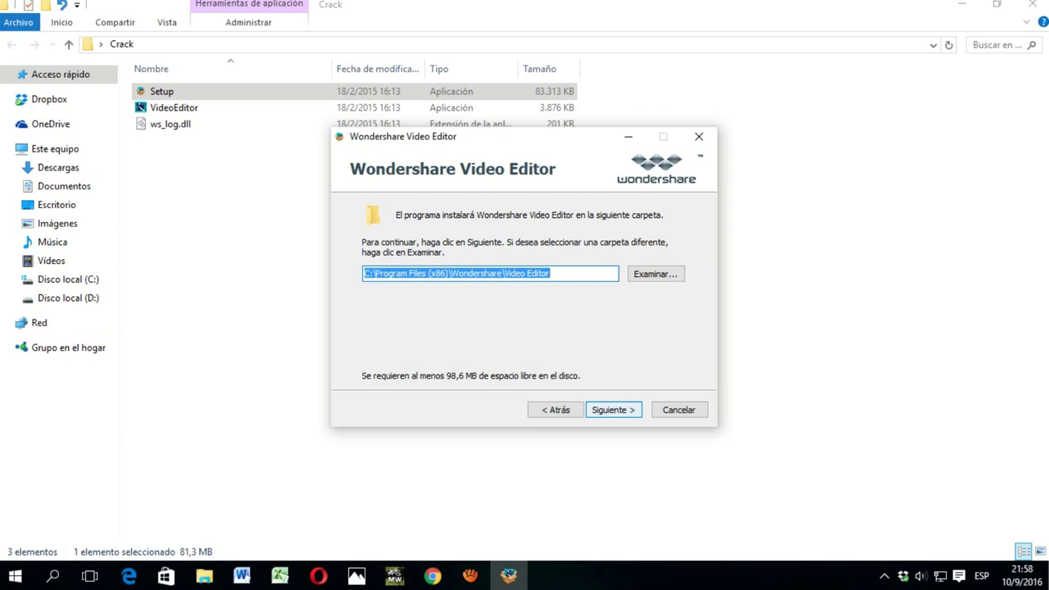
key("Return")
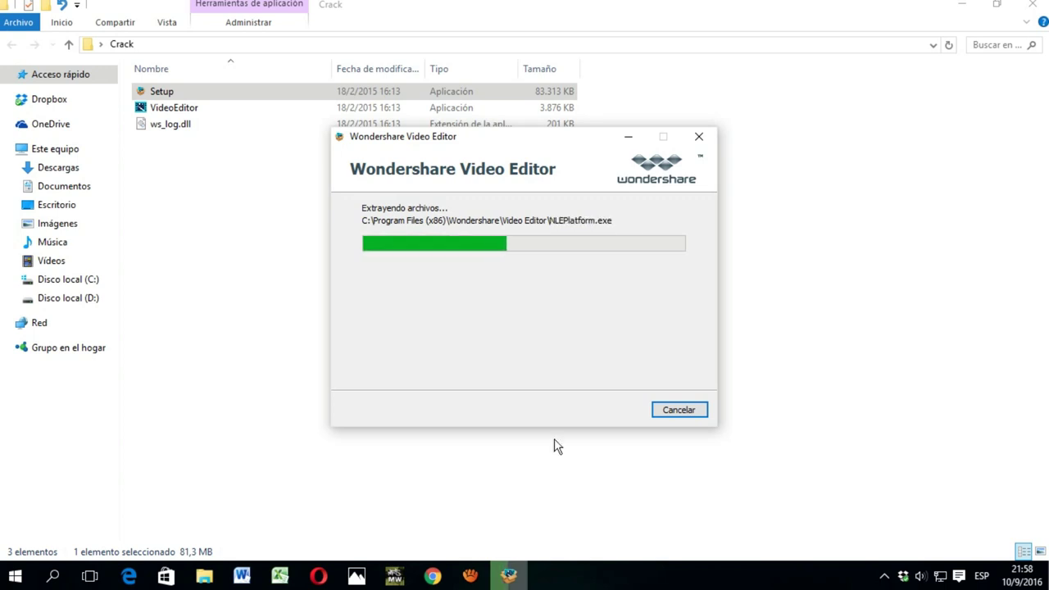
Step: Switch to the Opera browser and look over the Rexkeja YouTube channel page while the installation runs
mouse_move(316, 579)
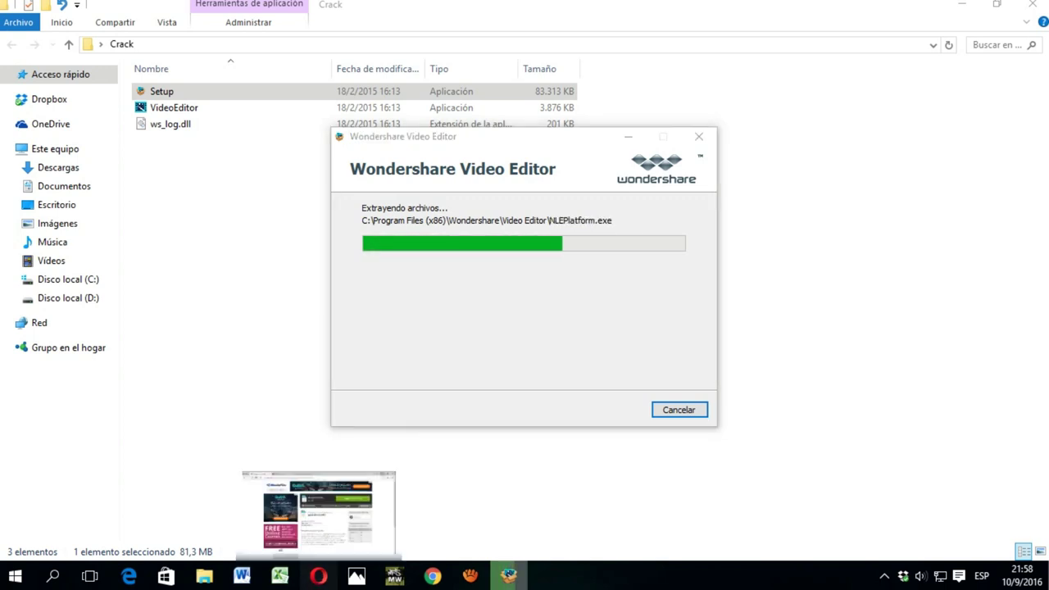
left_click(326, 555)
left_click(275, 9)
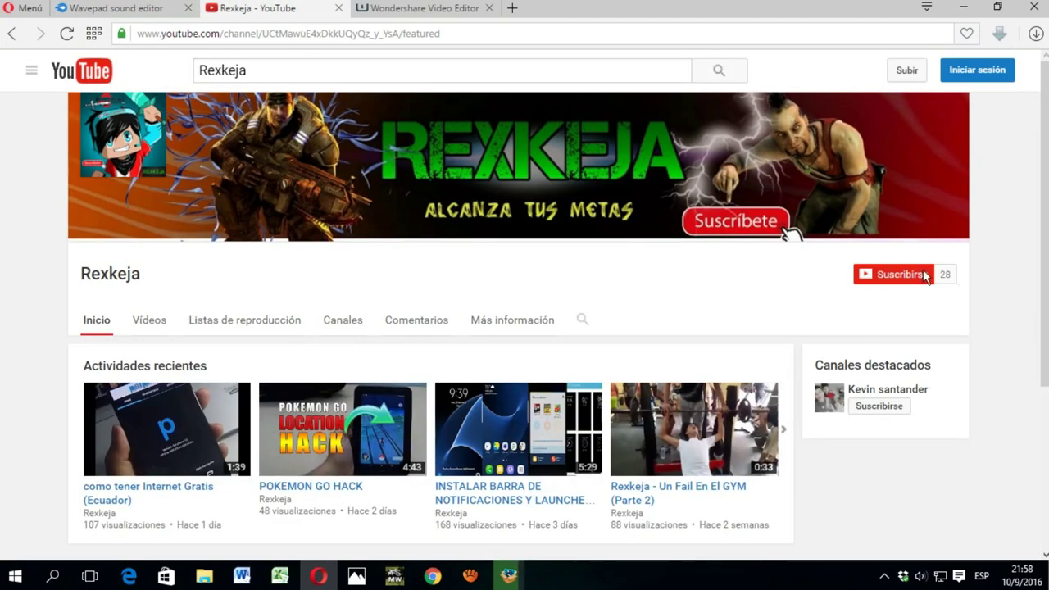
scroll(431, 334, "down", 2)
scroll(430, 334, "down", 1)
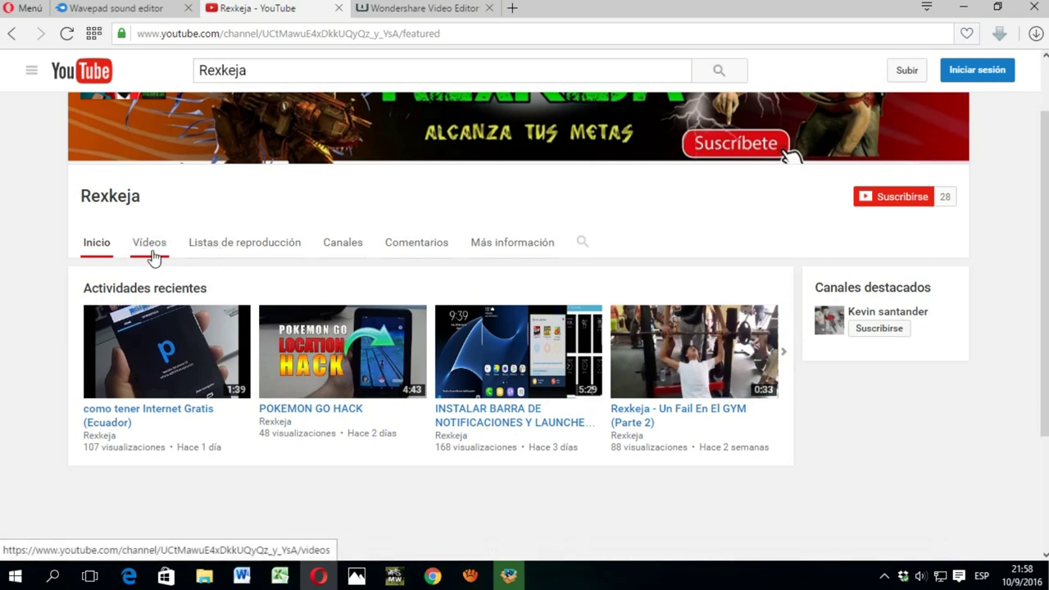
scroll(632, 426, "down", 5)
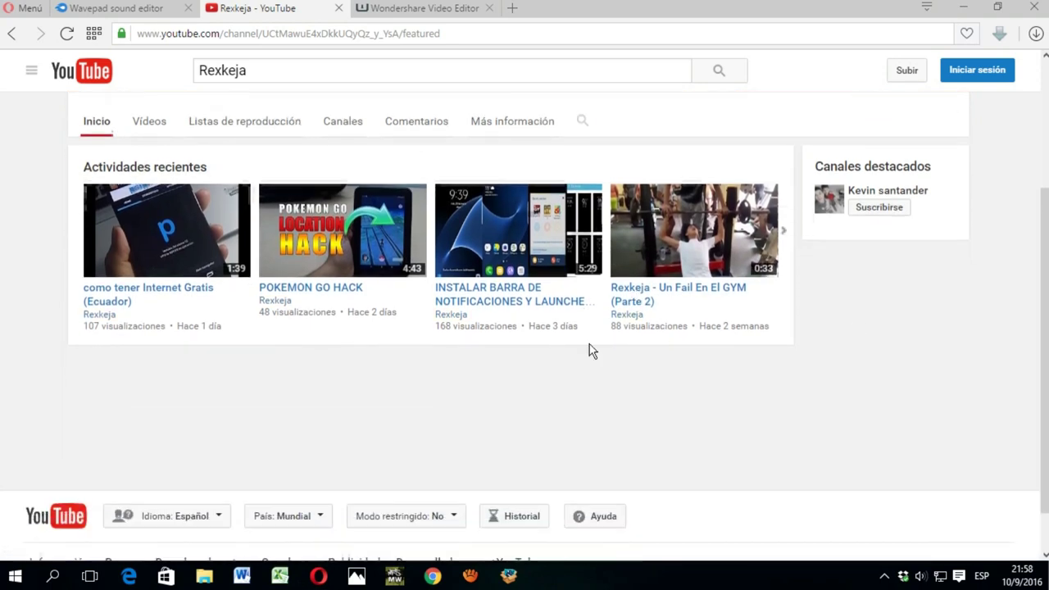
scroll(527, 348, "up", 1)
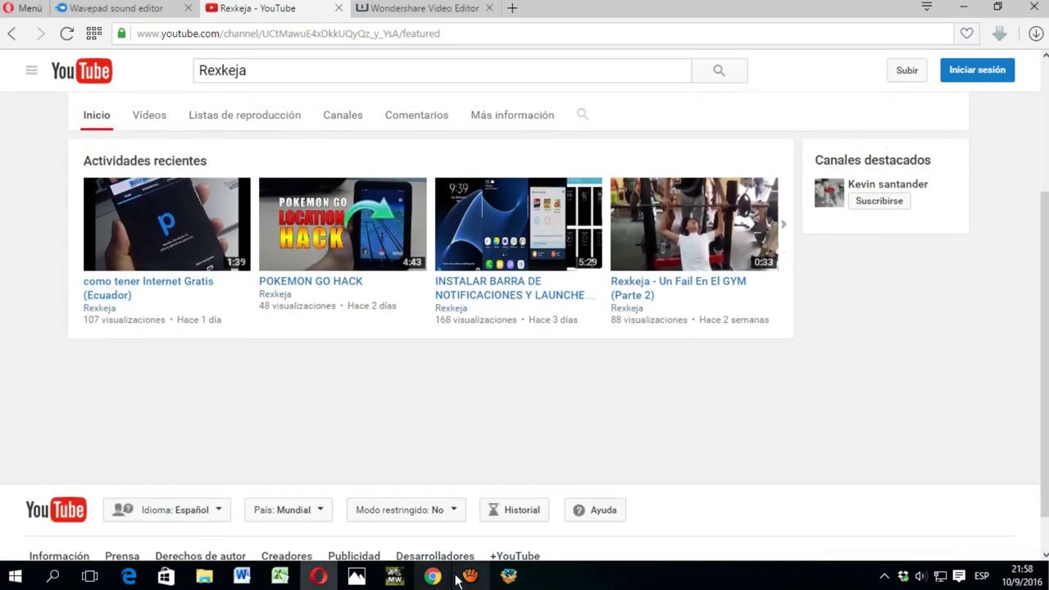
Step: Return to the Wondershare Video Editor installer and finish it by starting the program
left_click(508, 576)
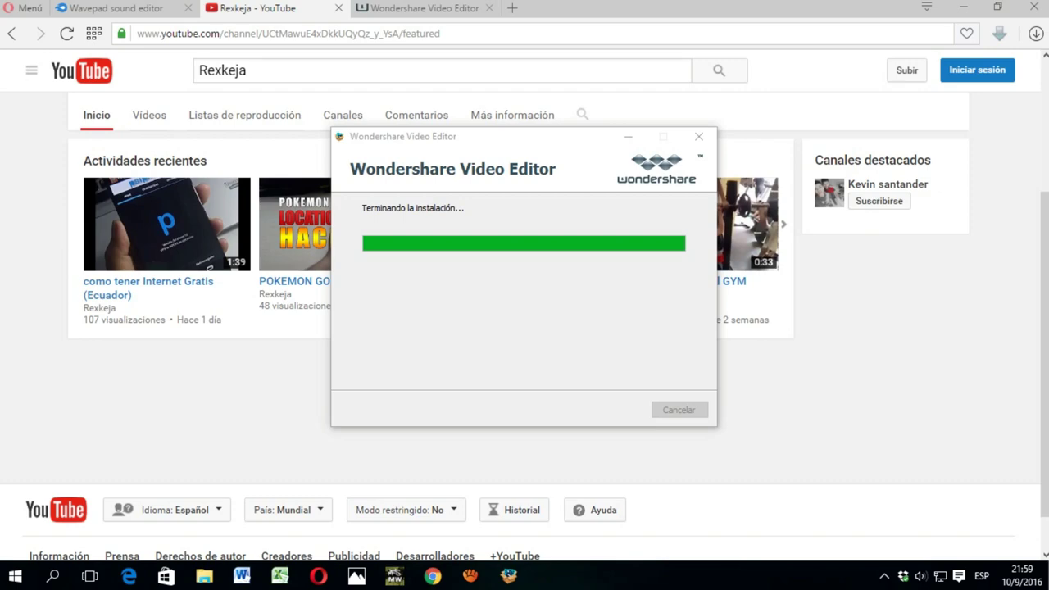
left_click(963, 6)
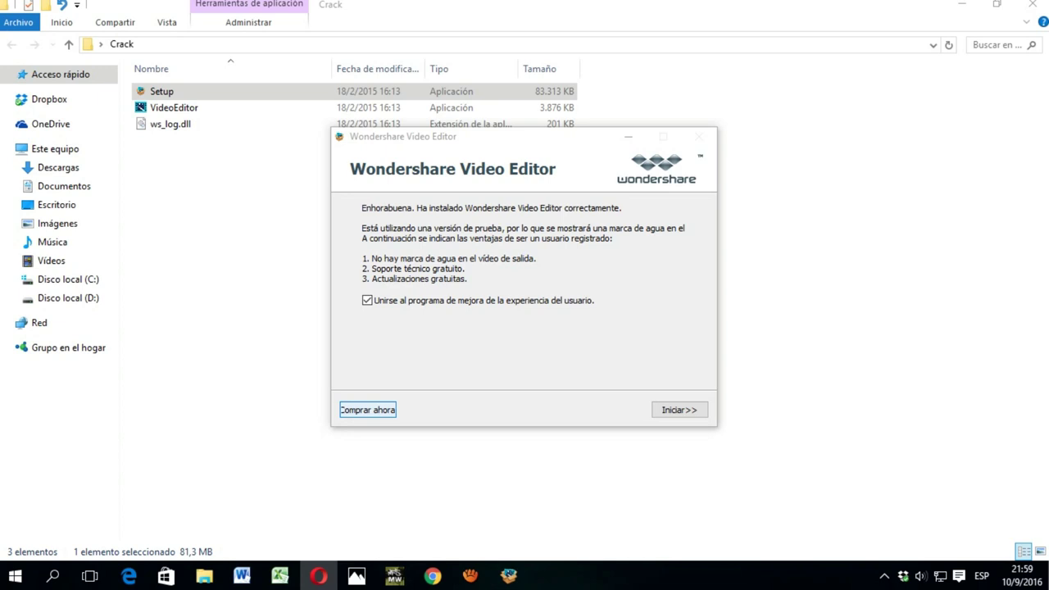
left_click(677, 411)
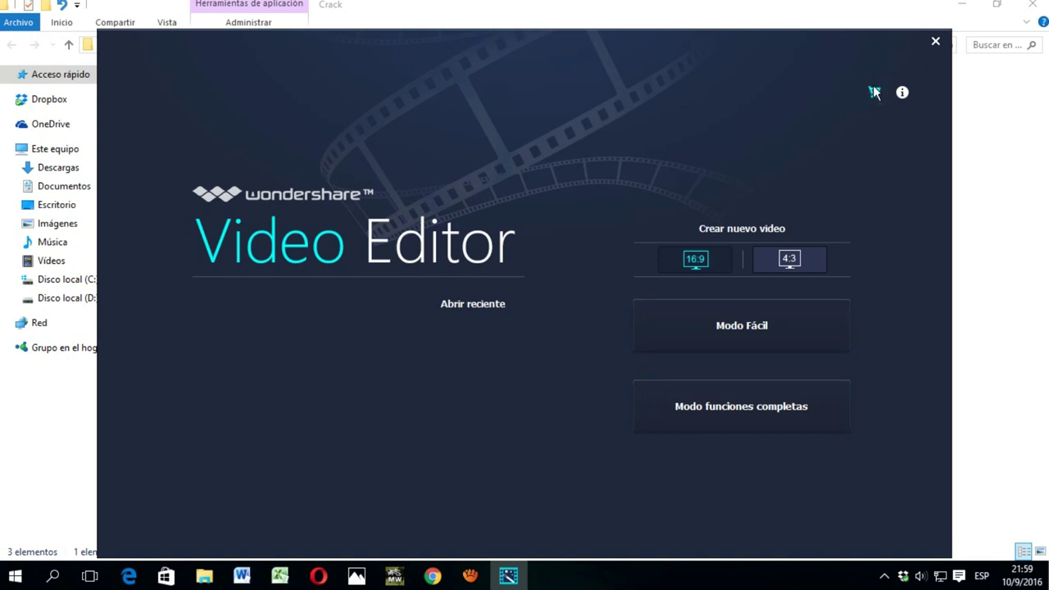
Step: Check the program's trial registration details, then look into the easy mode and the full-feature mode
left_click(874, 92)
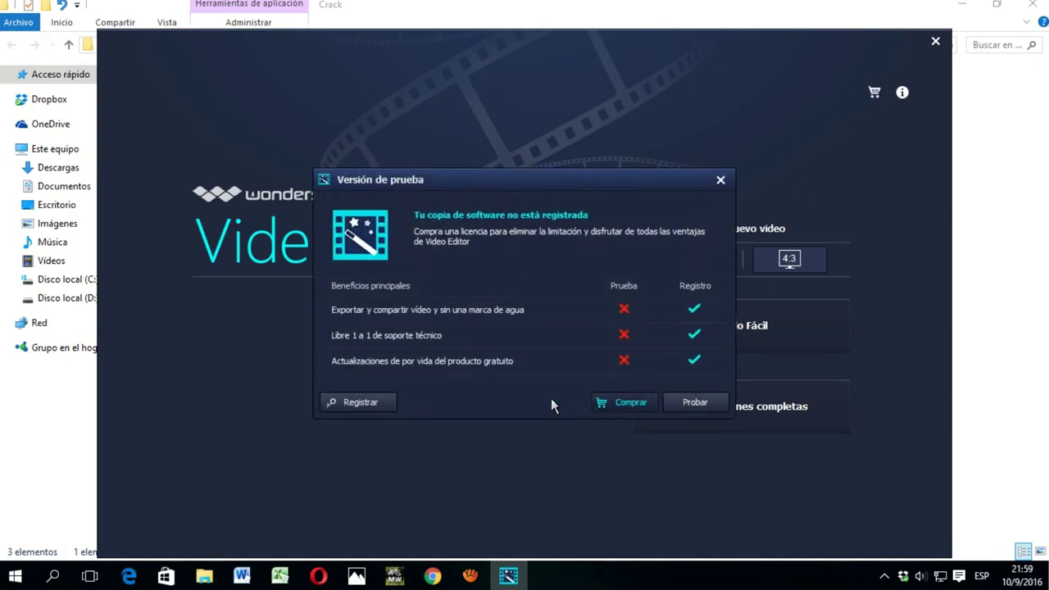
left_click(720, 179)
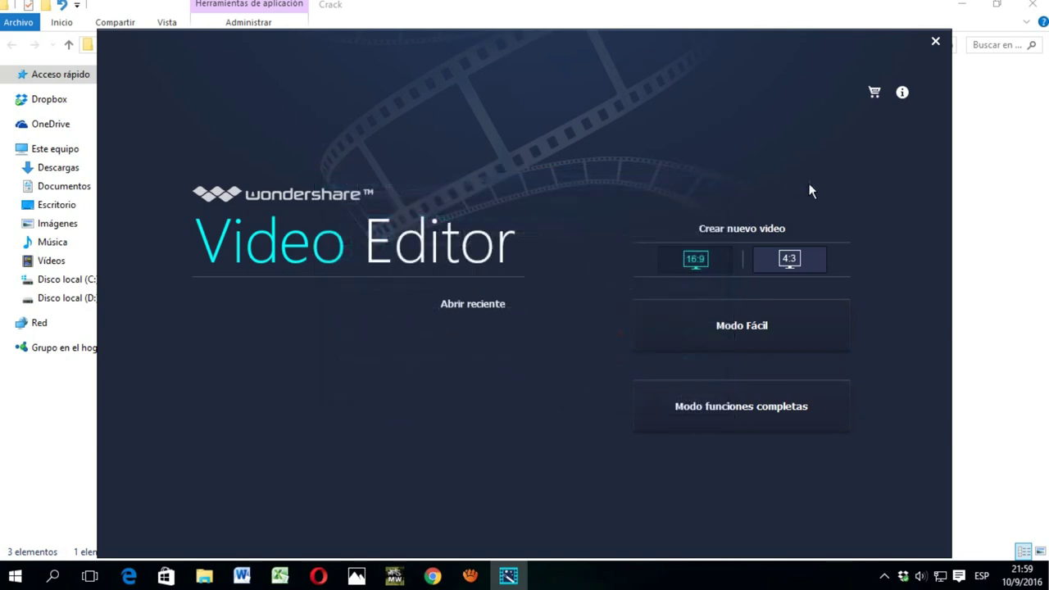
left_click(743, 331)
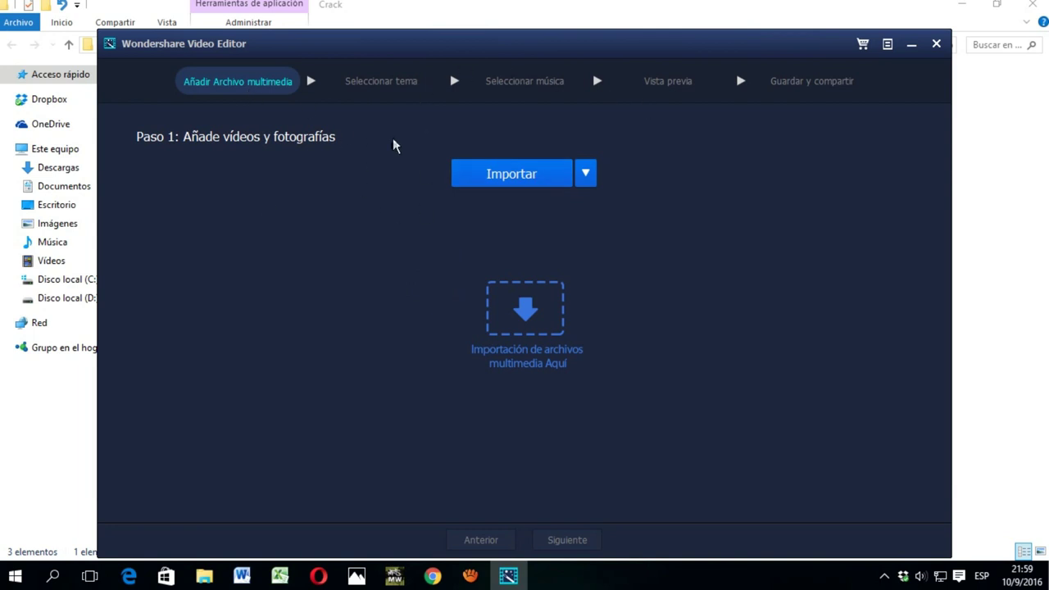
left_click(937, 46)
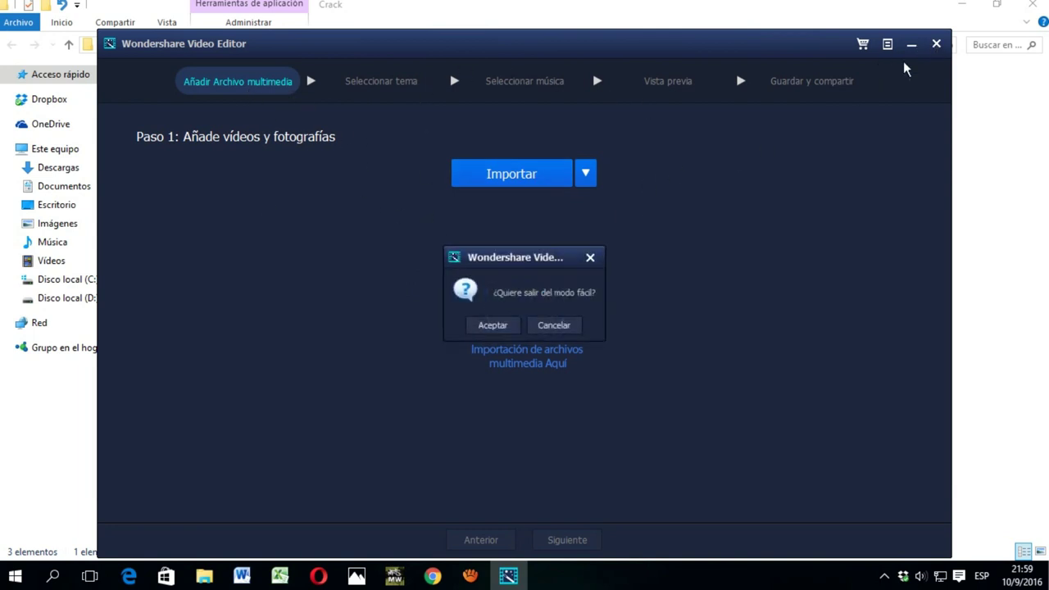
left_click(493, 325)
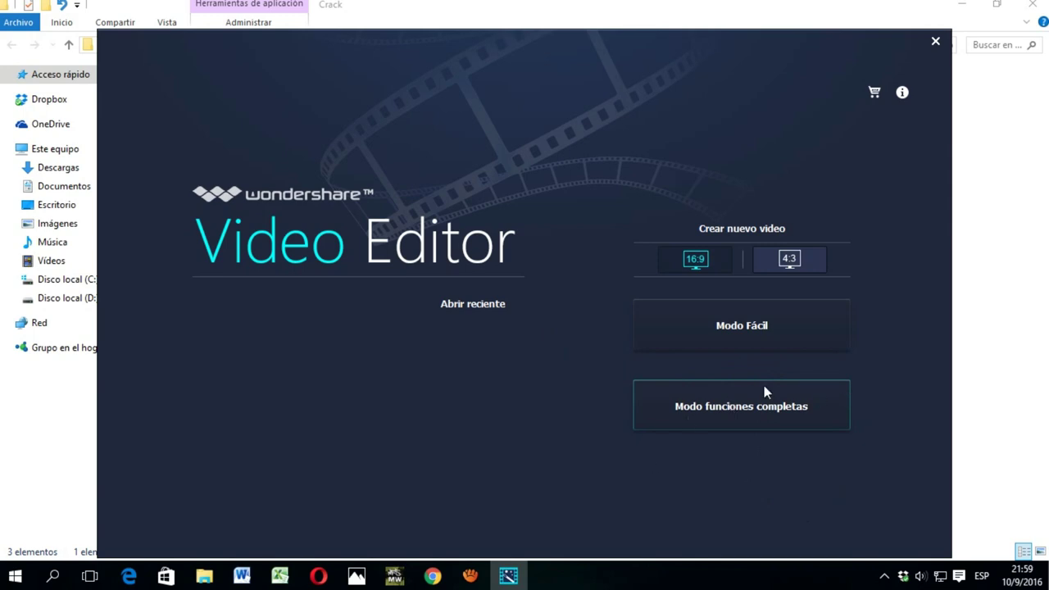
left_click(726, 412)
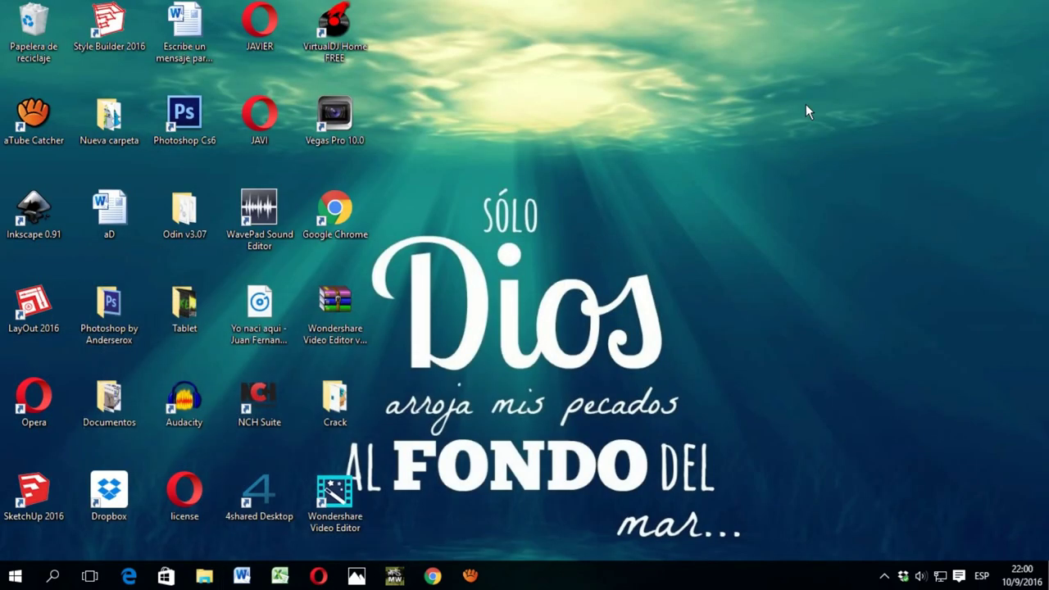
left_click(961, 4)
right_click(802, 105)
left_click(828, 151)
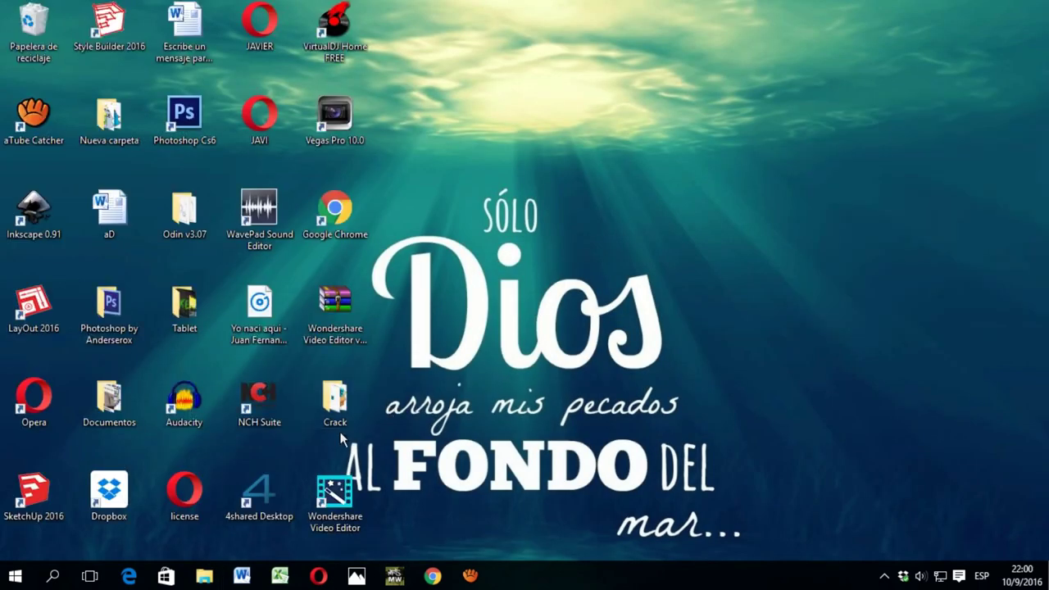
Step: Copy the VideoEditor and ws_log.dll files from the Crack folder and close its window
left_click(165, 577)
left_click(198, 580)
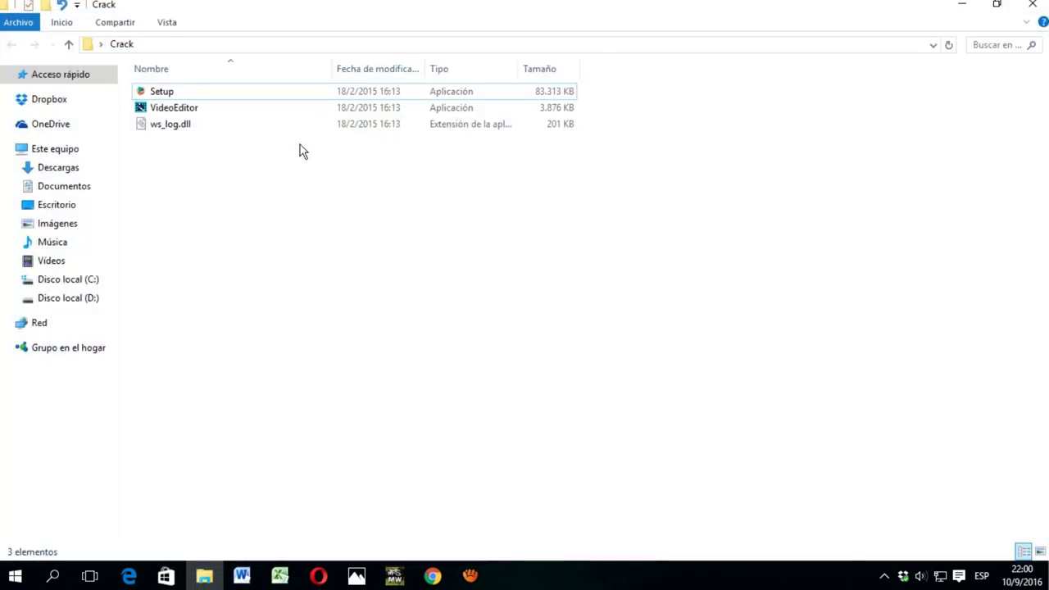
left_click(201, 110)
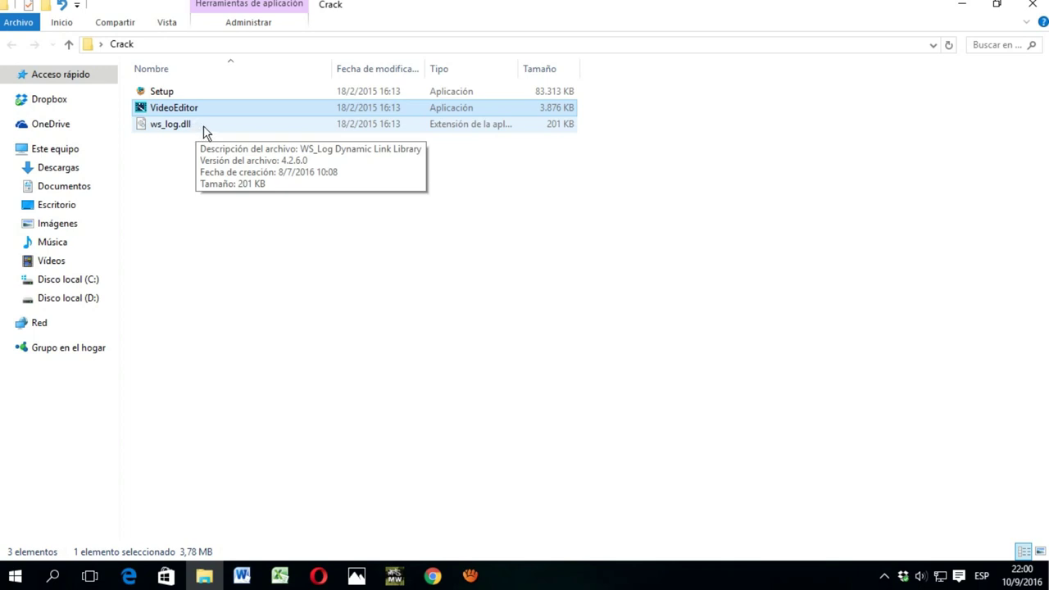
left_click_drag(278, 176, 261, 111)
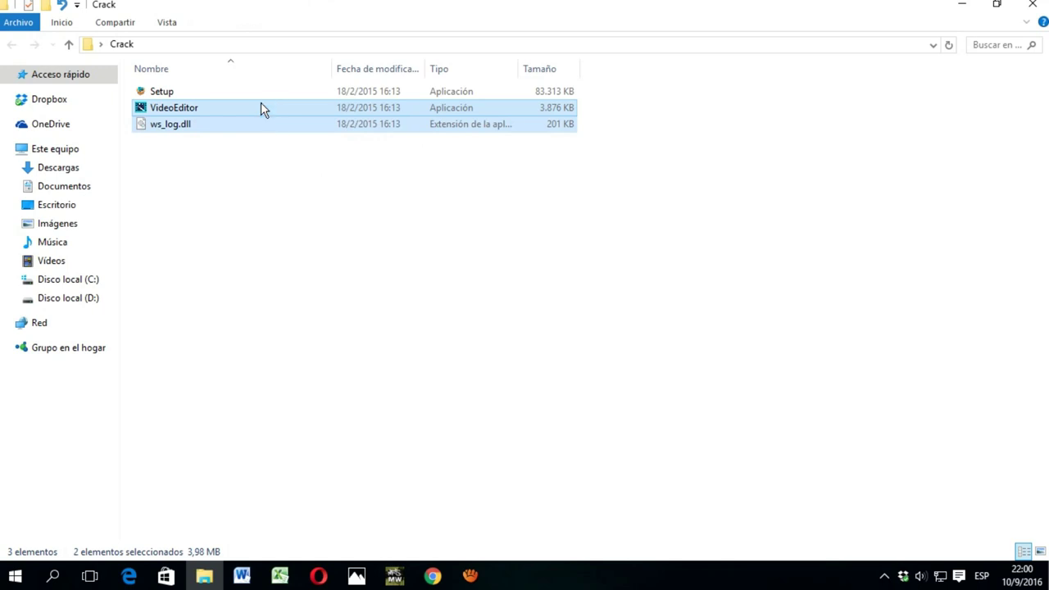
right_click(261, 102)
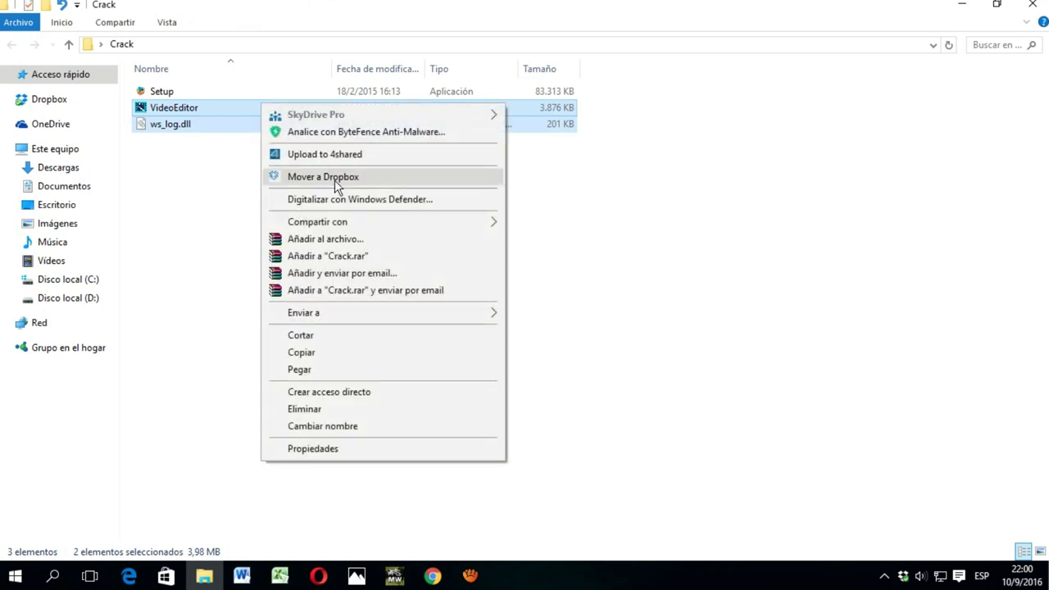
left_click(331, 354)
left_click(563, 343)
left_click(1033, 4)
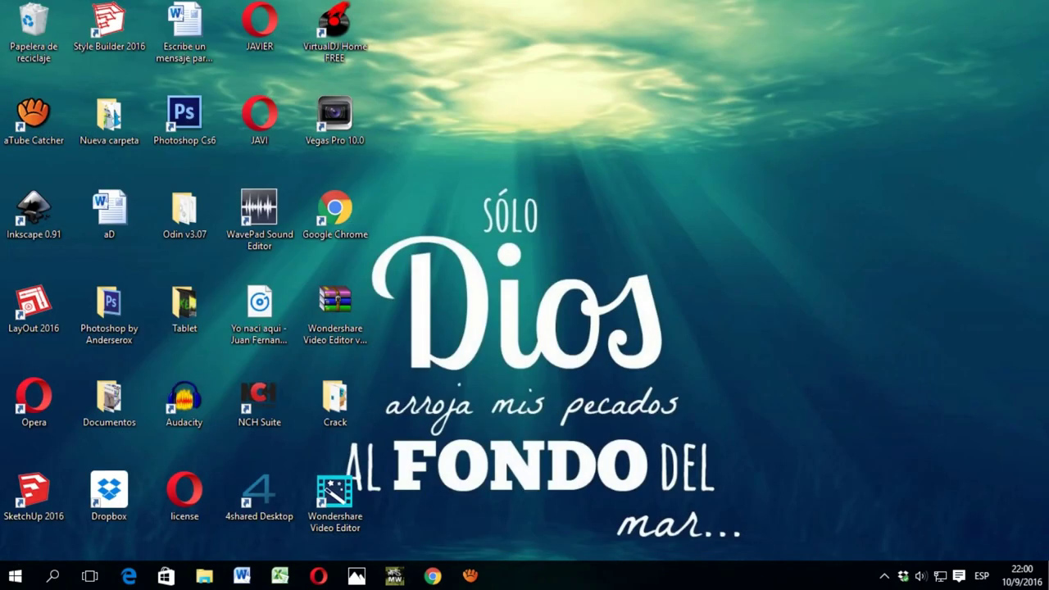
right_click(710, 122)
left_click(721, 172)
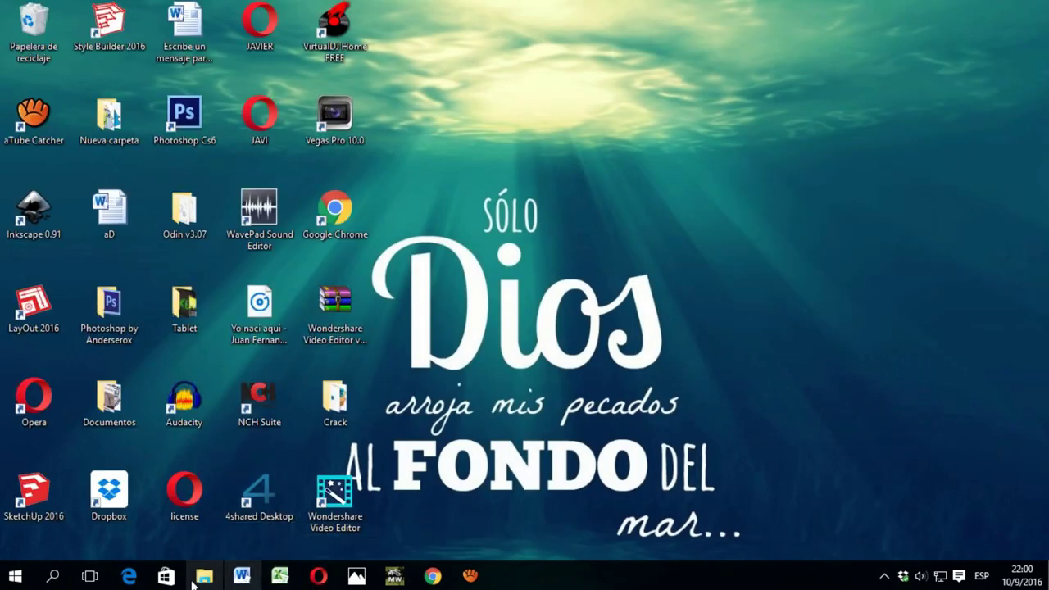
left_click(319, 576)
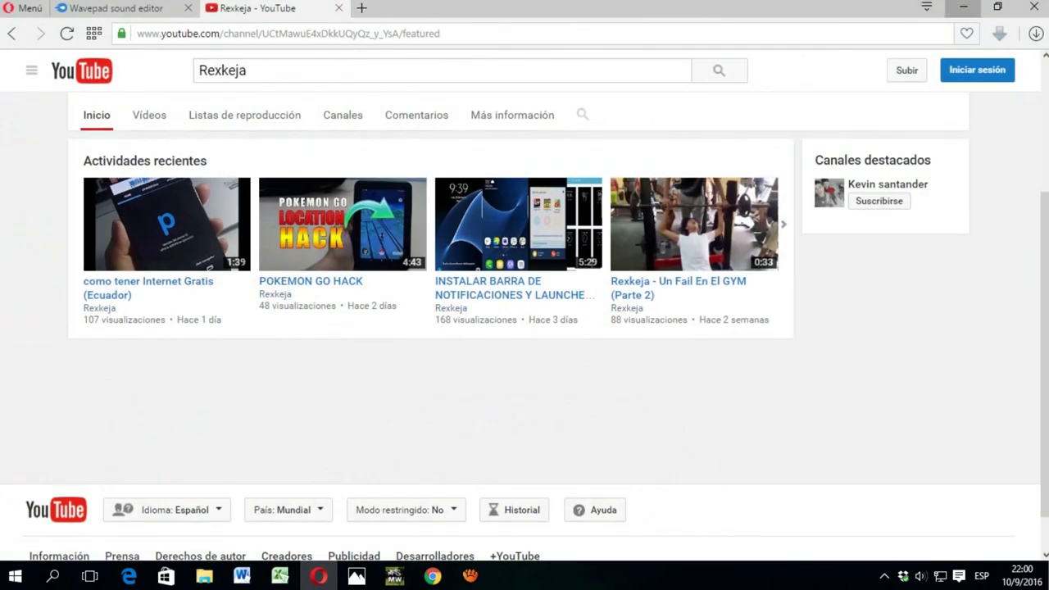
left_click(963, 7)
Step: Open the installation folder Video Editor under Archivos de programa (x86)\Wondershare on Disco local (C:) in File Explorer
left_click(206, 576)
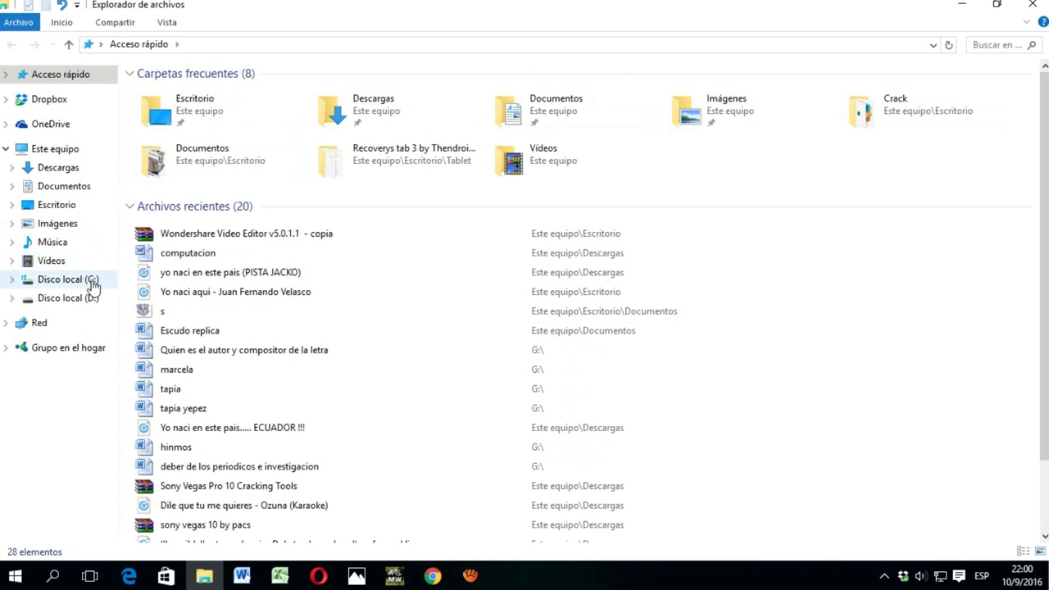
left_click(90, 281)
left_click(239, 123)
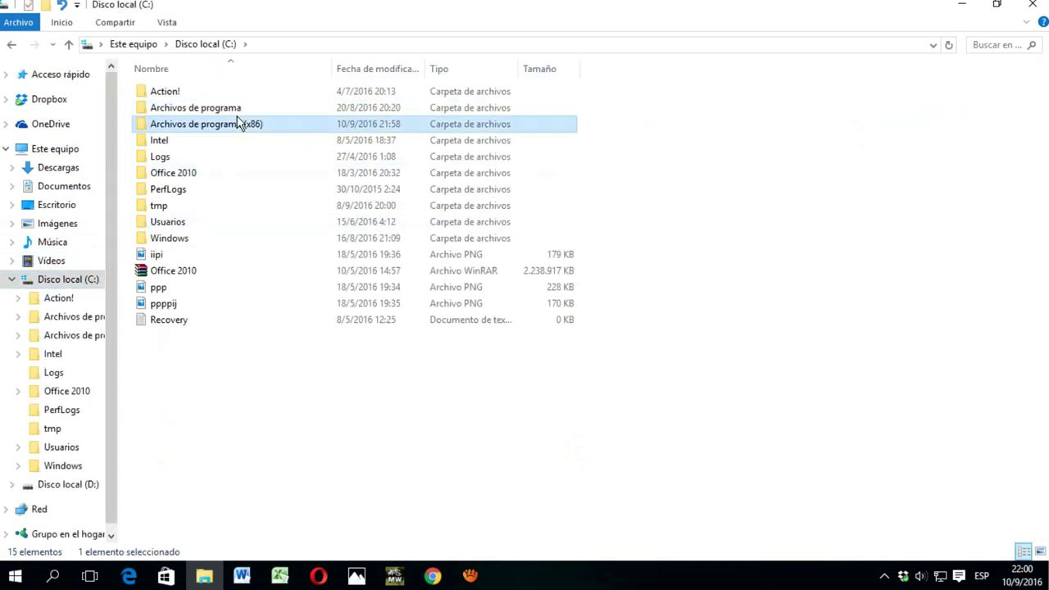
double_click(309, 128)
scroll(363, 271, "down", 4)
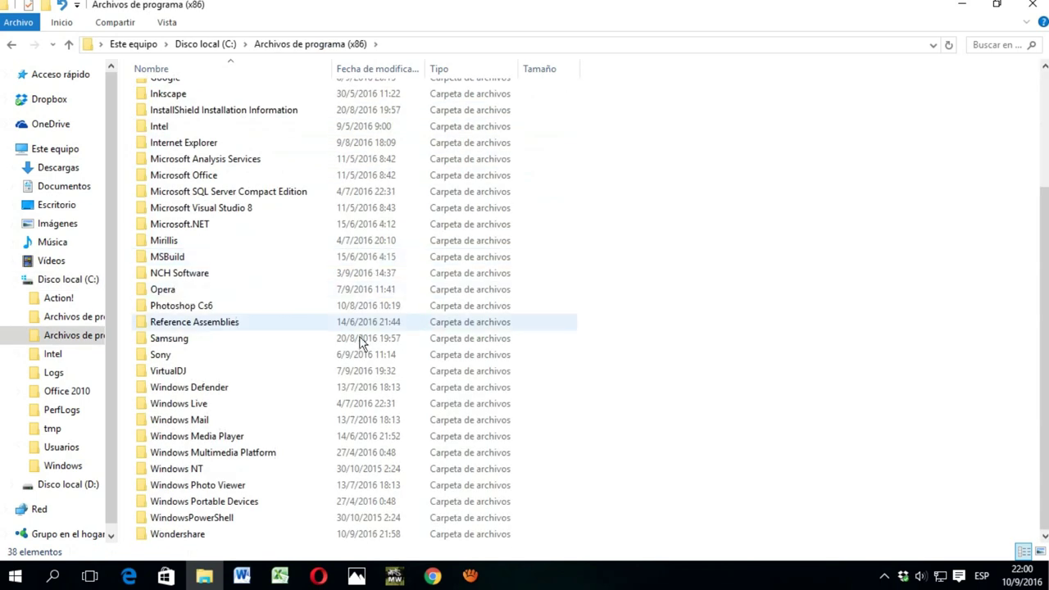
mouse_move(176, 542)
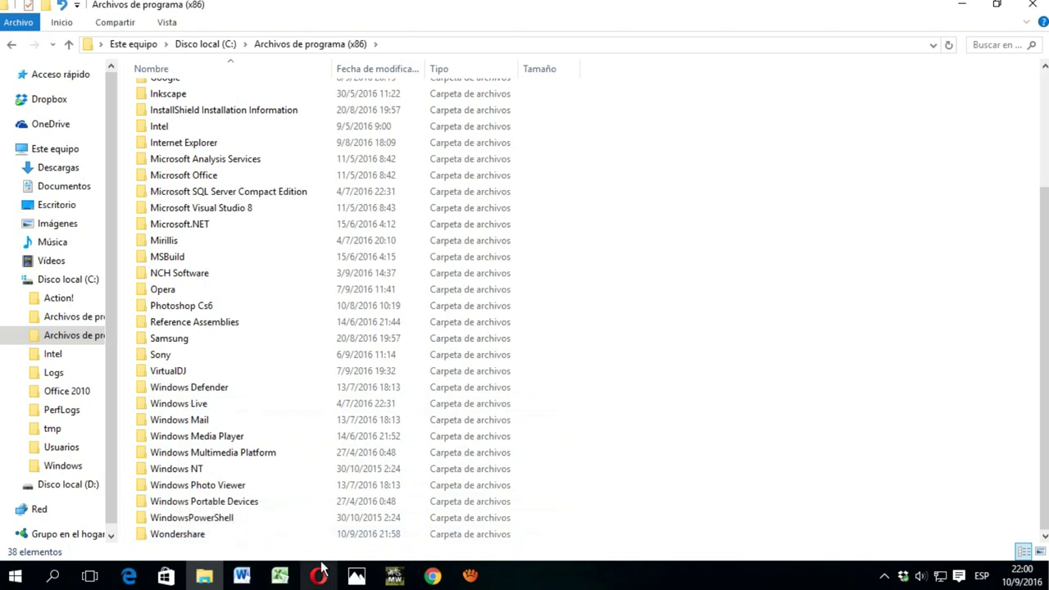
double_click(201, 537)
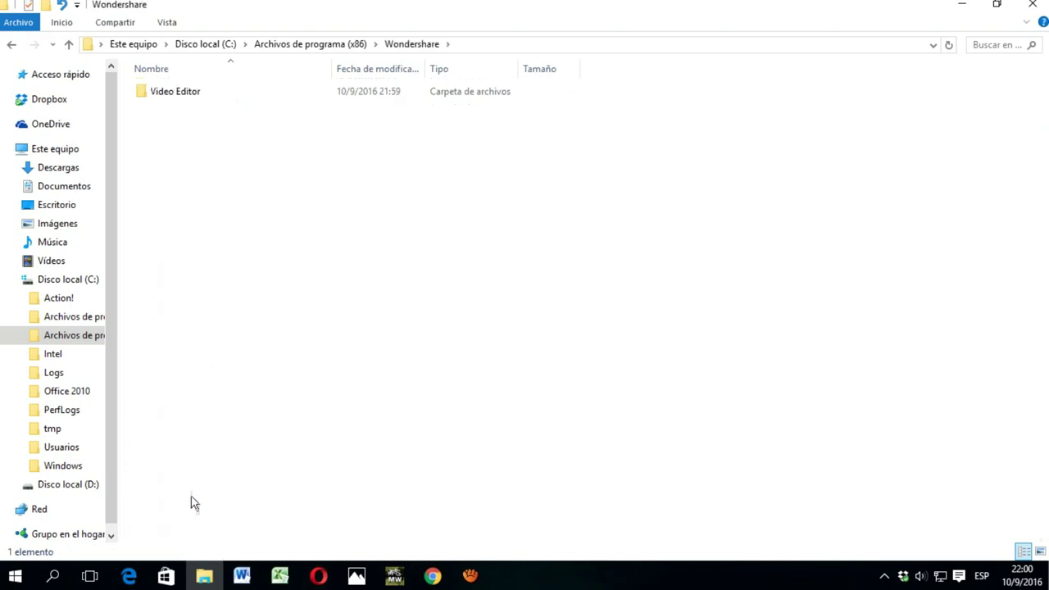
double_click(265, 99)
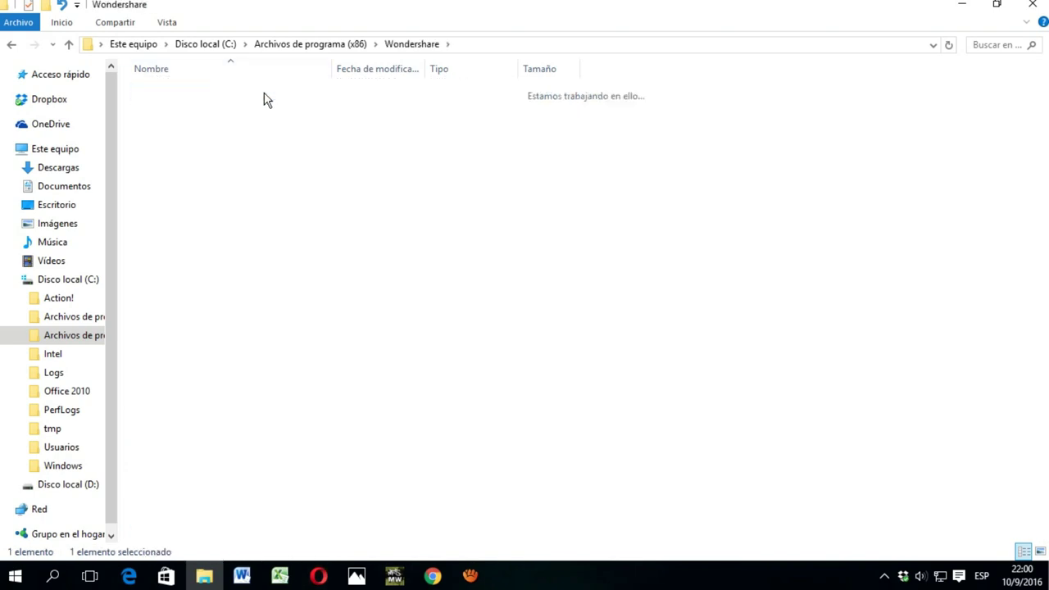
Step: Paste the two copied files into the Video Editor folder, replacing the files of the same name in the destination
right_click(770, 175)
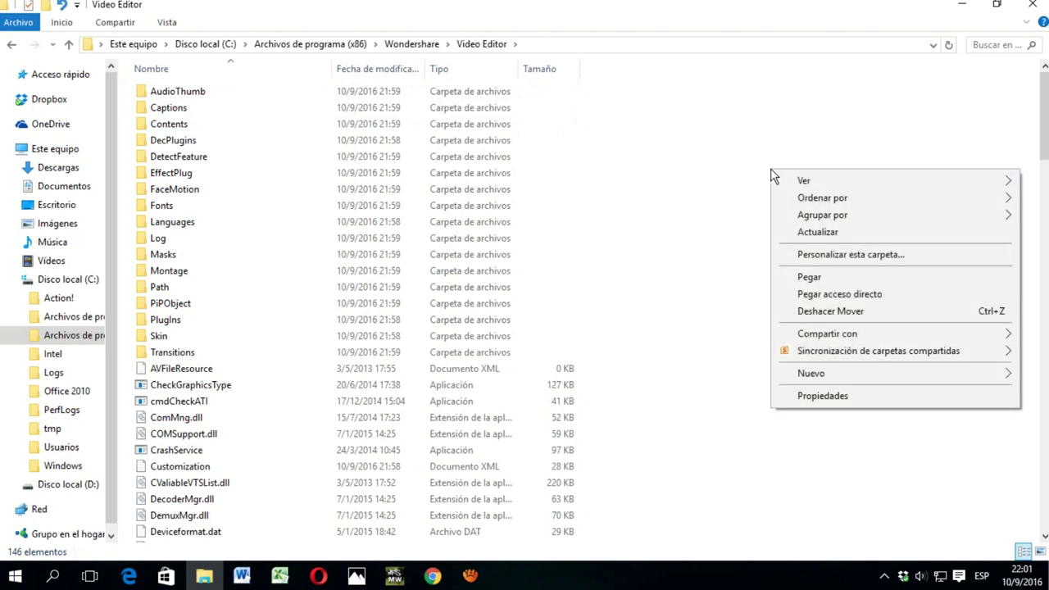
left_click(843, 277)
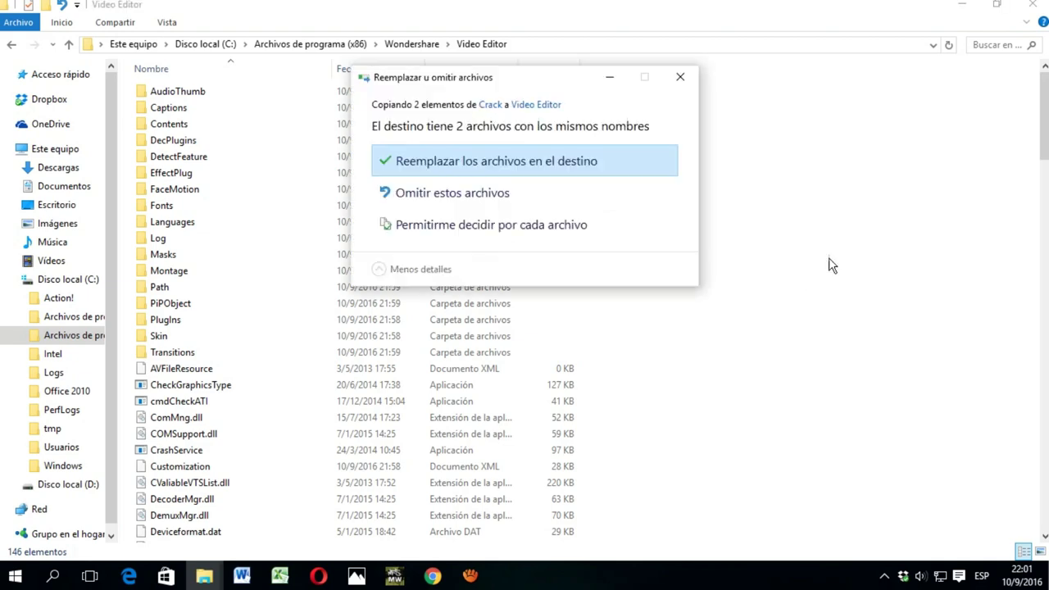
left_click(510, 166)
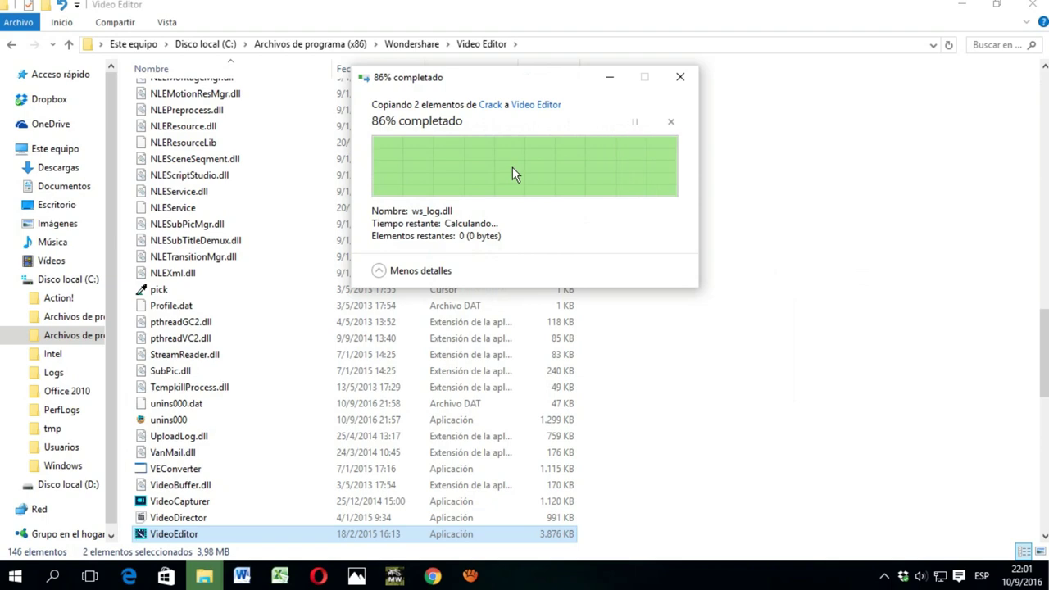
Step: Examine the Video Editor folder's file list for the pasted VideoEditor and ws_log.dll files, and minimize the window
scroll(731, 348, "down", 2)
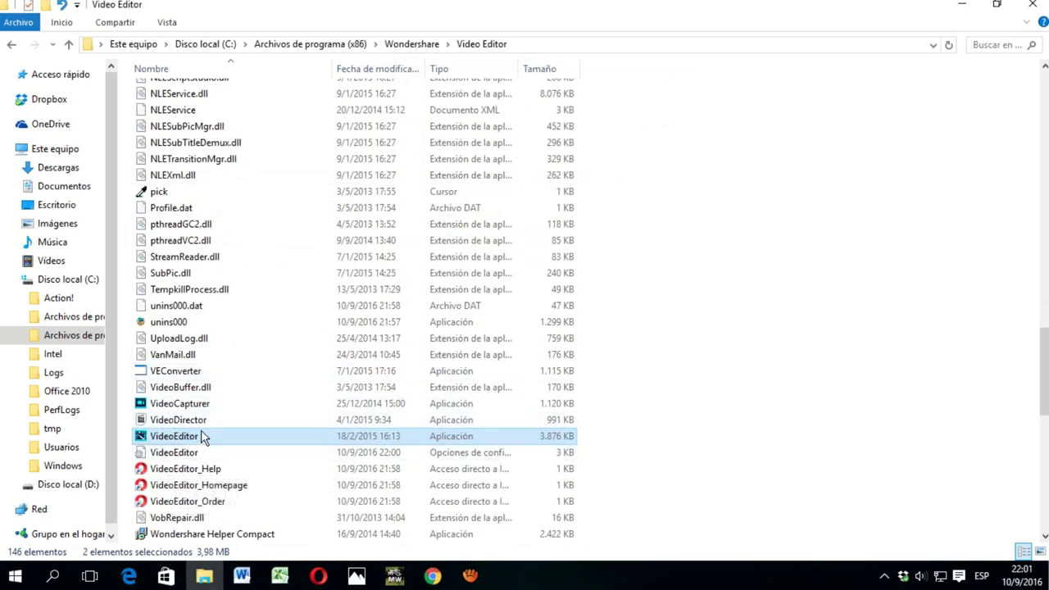
scroll(246, 363, "up", 4)
scroll(235, 352, "up", 15)
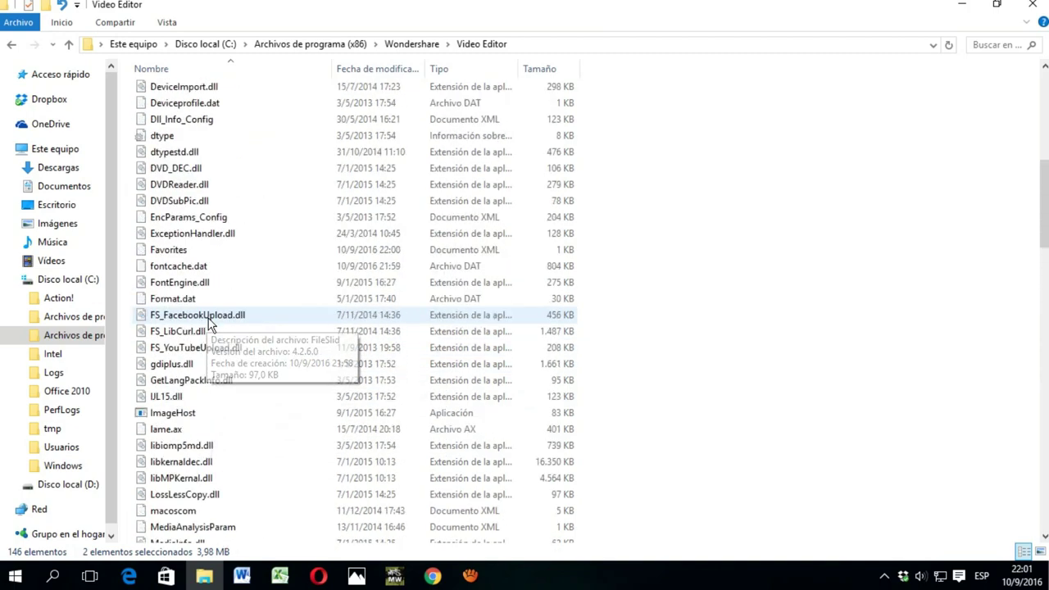
scroll(479, 136, "up", 8)
scroll(481, 140, "down", 20)
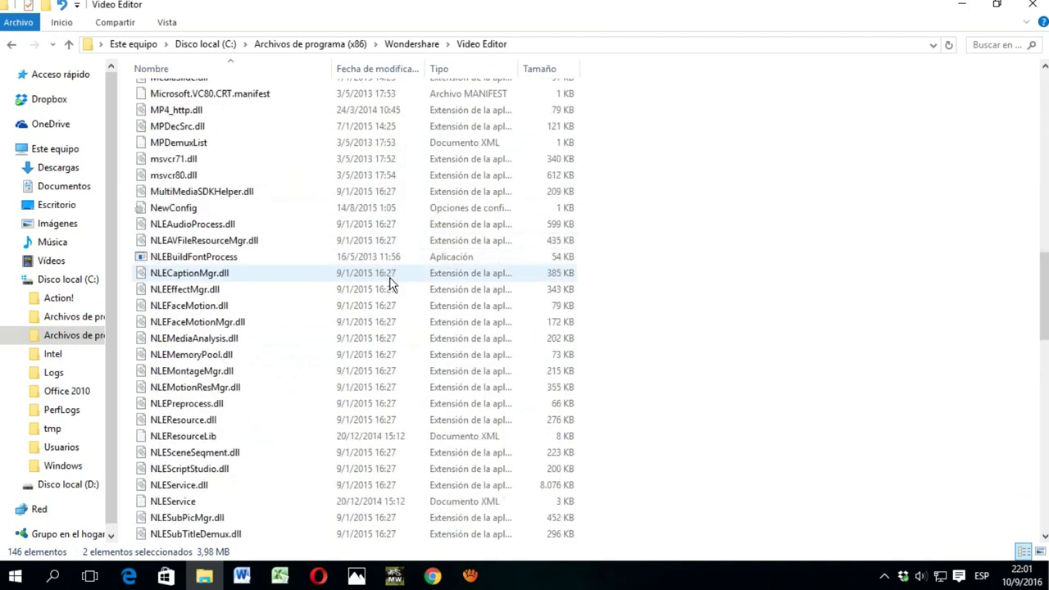
scroll(386, 295, "down", 8)
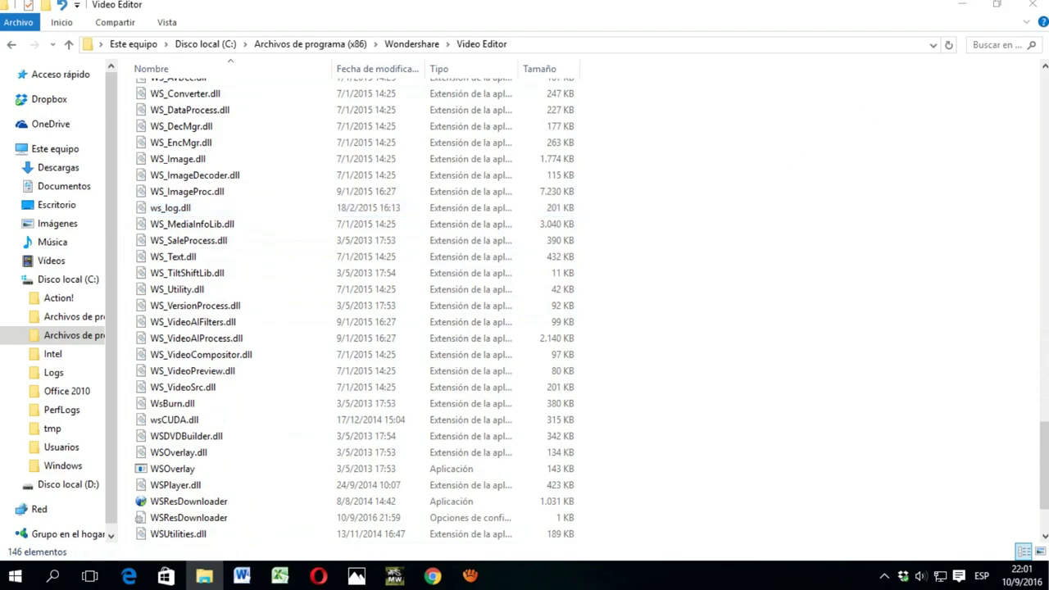
left_click(962, 4)
right_click(821, 109)
left_click(849, 153)
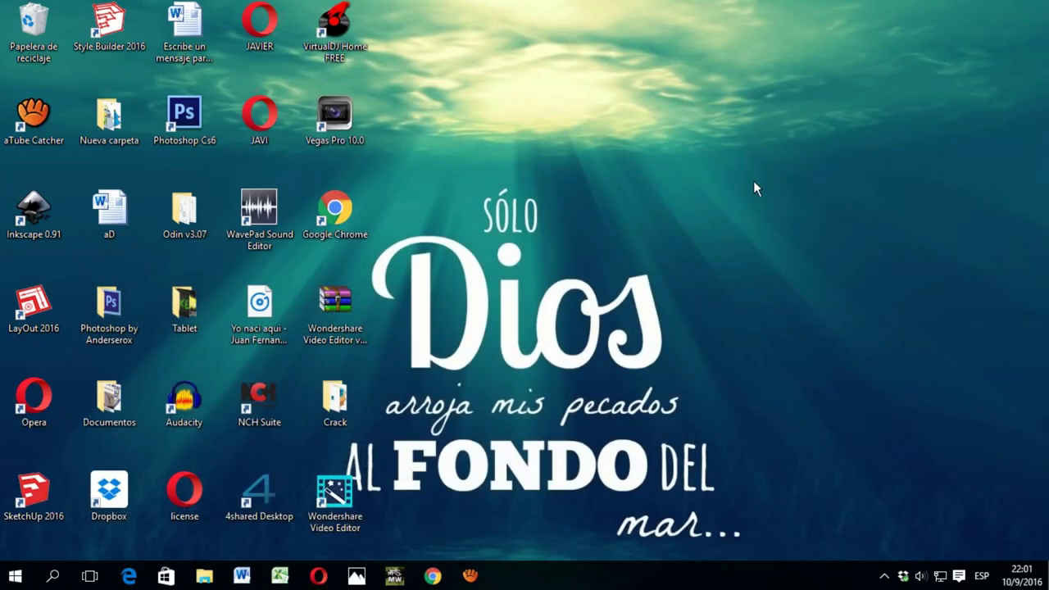
right_click(753, 180)
left_click(819, 227)
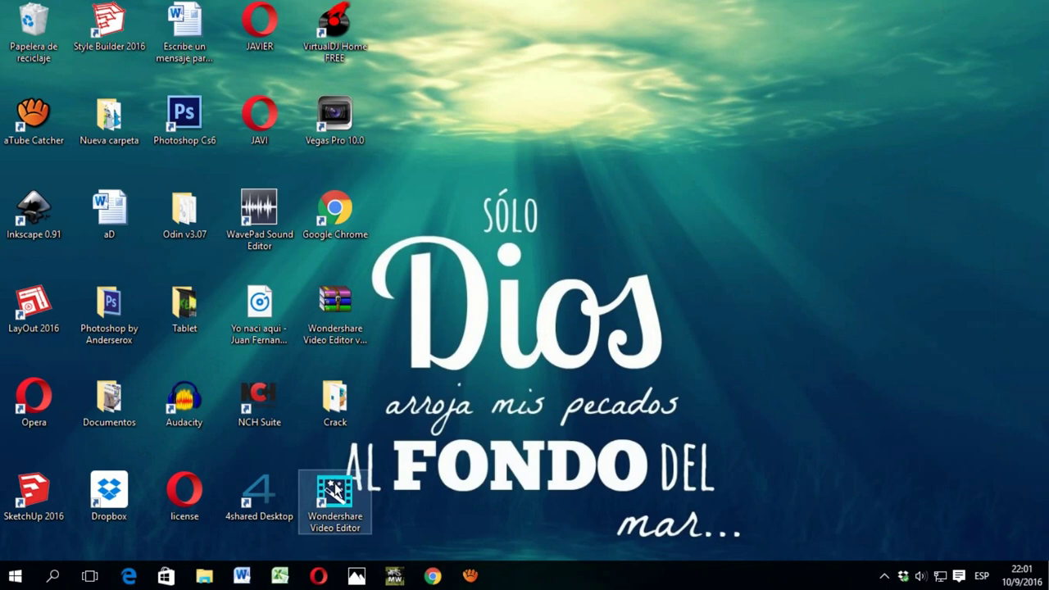
Step: Run Wondershare Video Editor from the desktop and look into its easy mode and full-feature mode, closing the program at the end
double_click(334, 490)
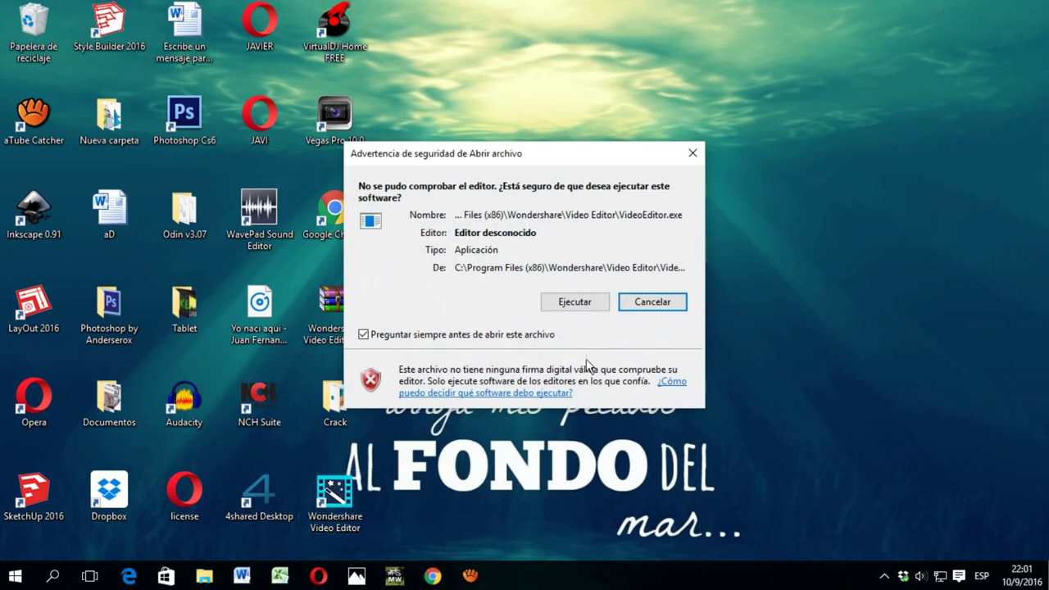
left_click(574, 302)
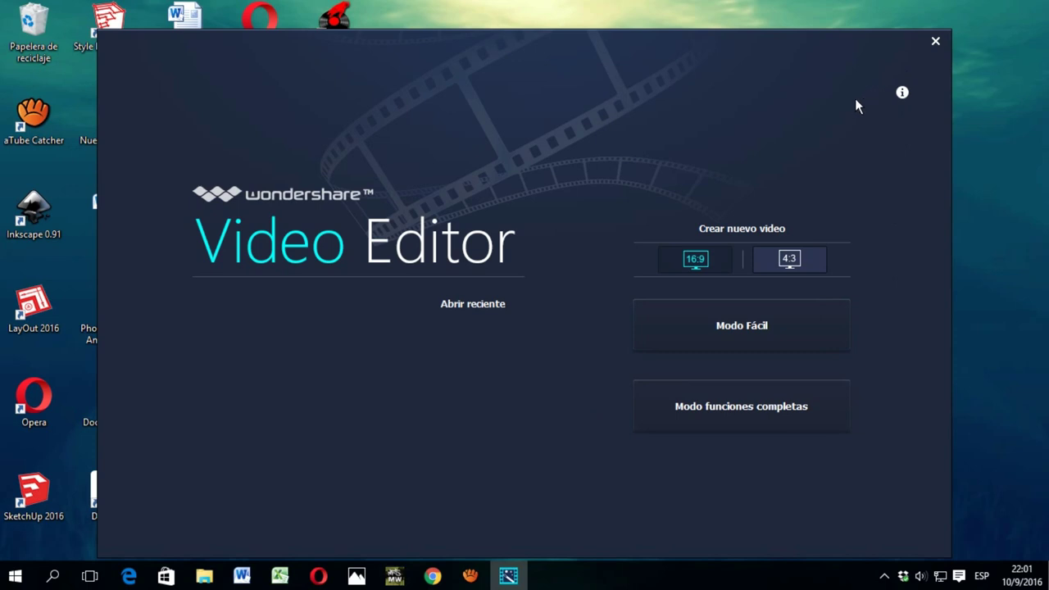
left_click(733, 327)
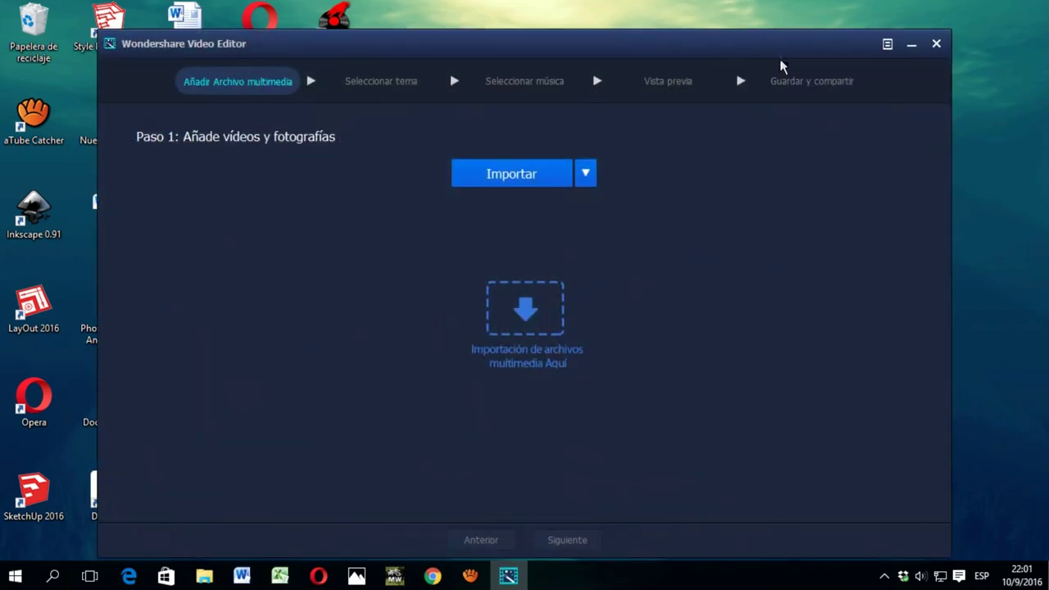
left_click(939, 48)
left_click(493, 326)
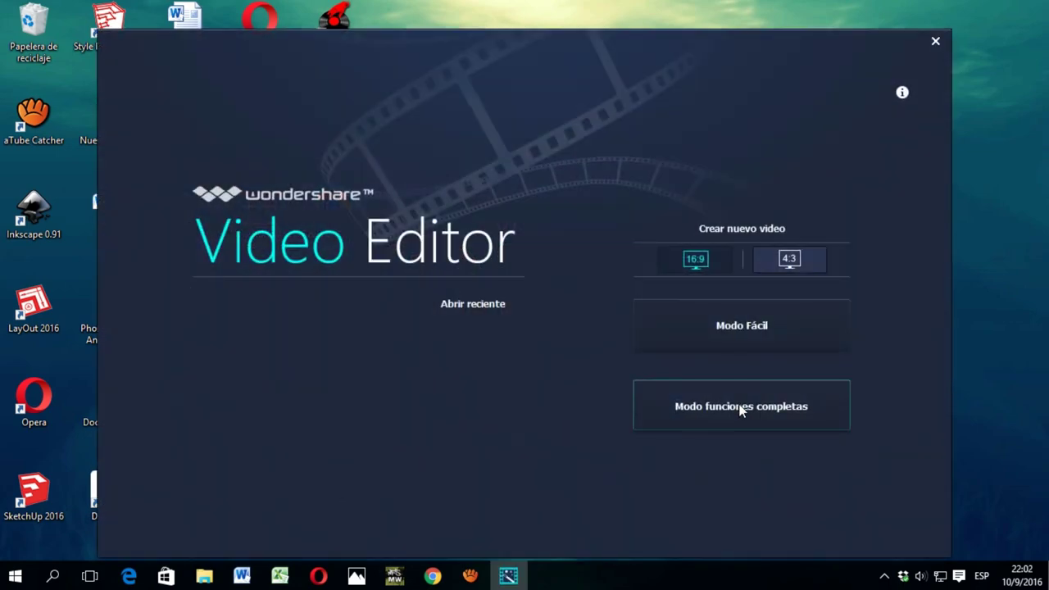
left_click(739, 407)
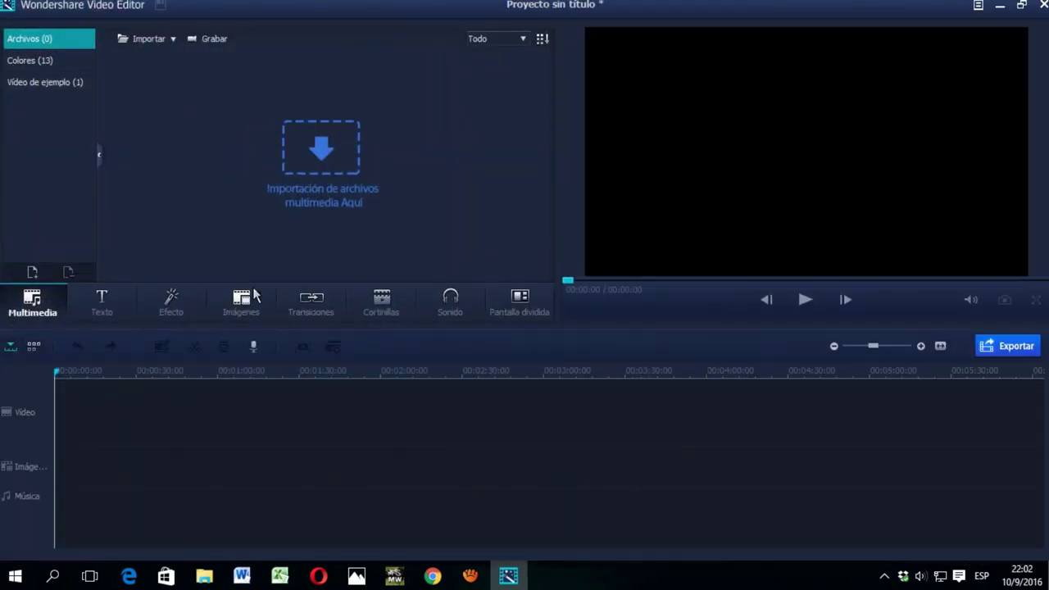
key("alt+F4")
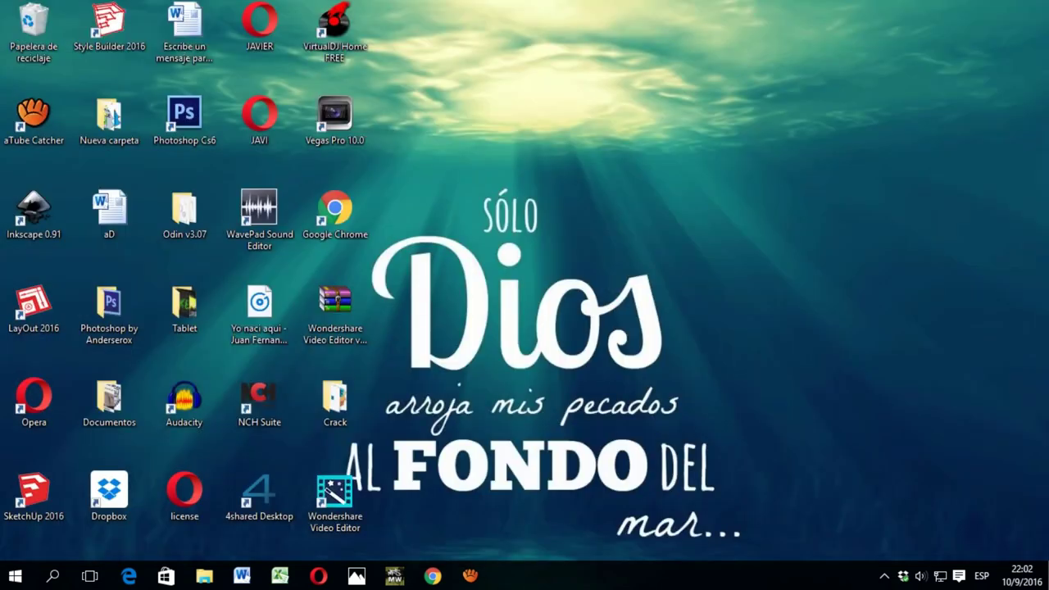
right_click(727, 143)
left_click(787, 190)
left_click(318, 576)
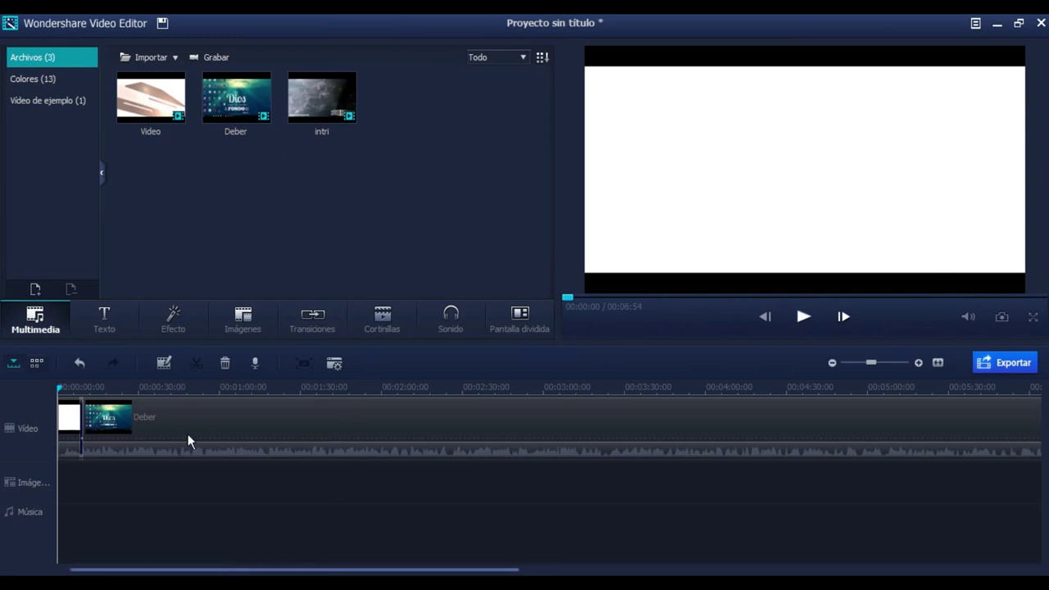
Step: Look over the Vídeos folder in the media import dialog and close it without importing anything
left_click(161, 59)
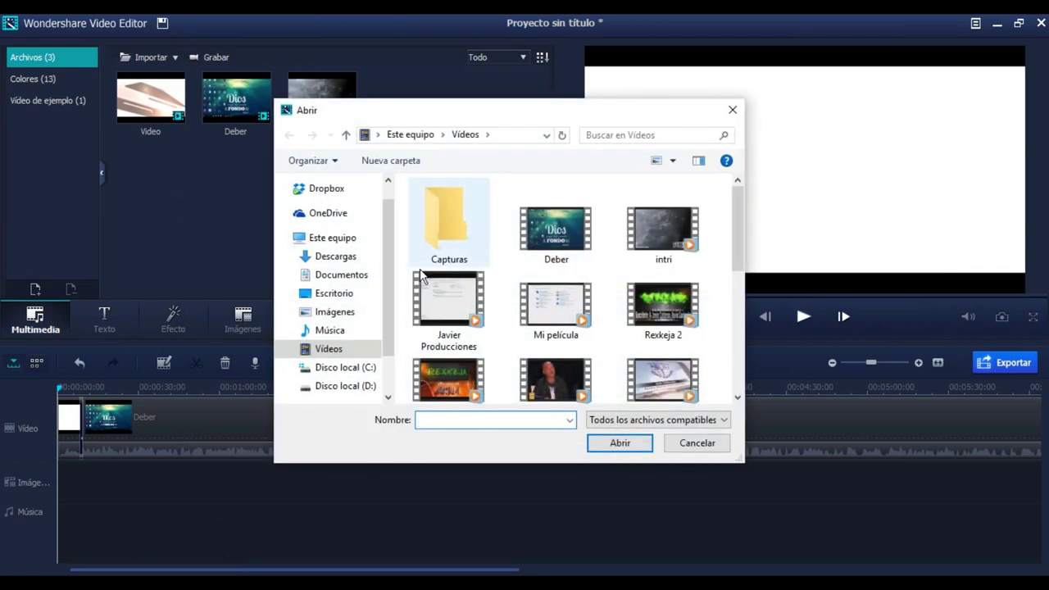
mouse_move(738, 218)
left_mouse_down()
mouse_move(734, 328)
mouse_move(732, 215)
left_mouse_up()
left_click(731, 111)
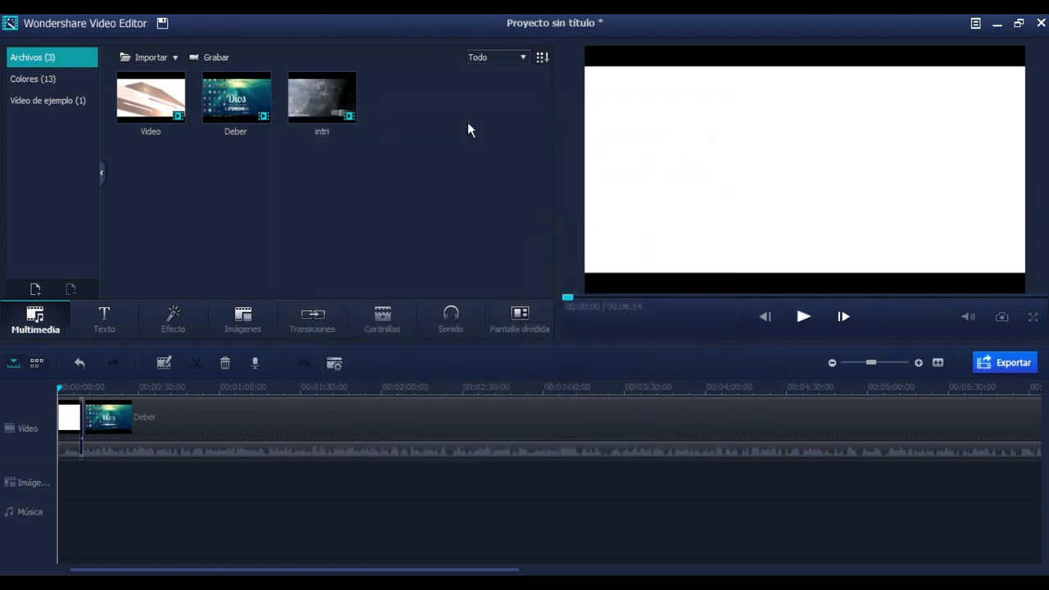
Step: Preview the imported Video, Deber and intri clips in the media library
left_click(164, 112)
left_click(236, 99)
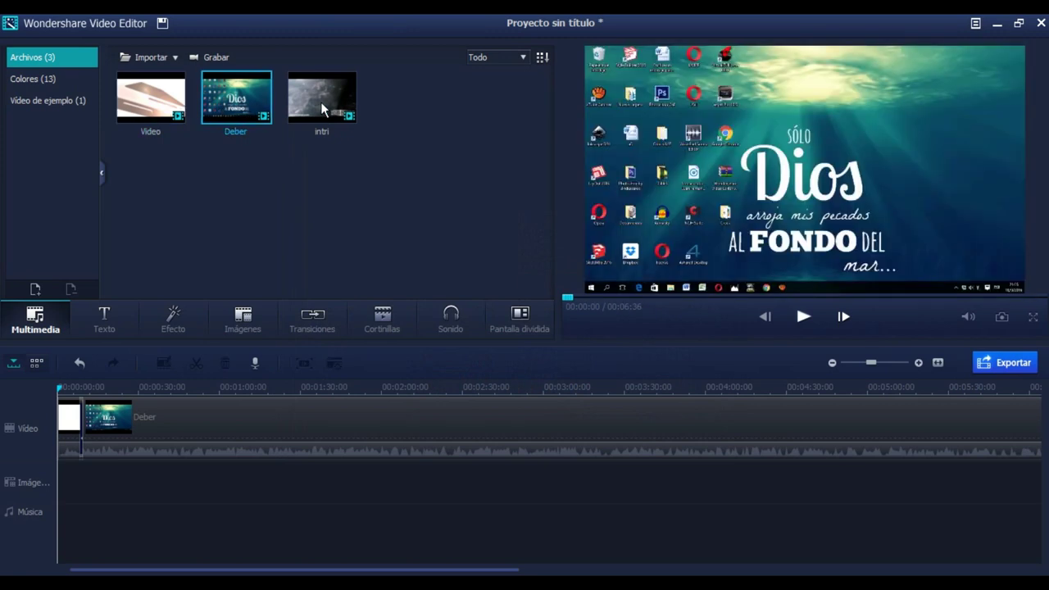
left_click(322, 106)
left_click(238, 122)
left_click(149, 138)
Step: Select the first clip on the video track and play the project from the start
left_click_drag(129, 263, 69, 417)
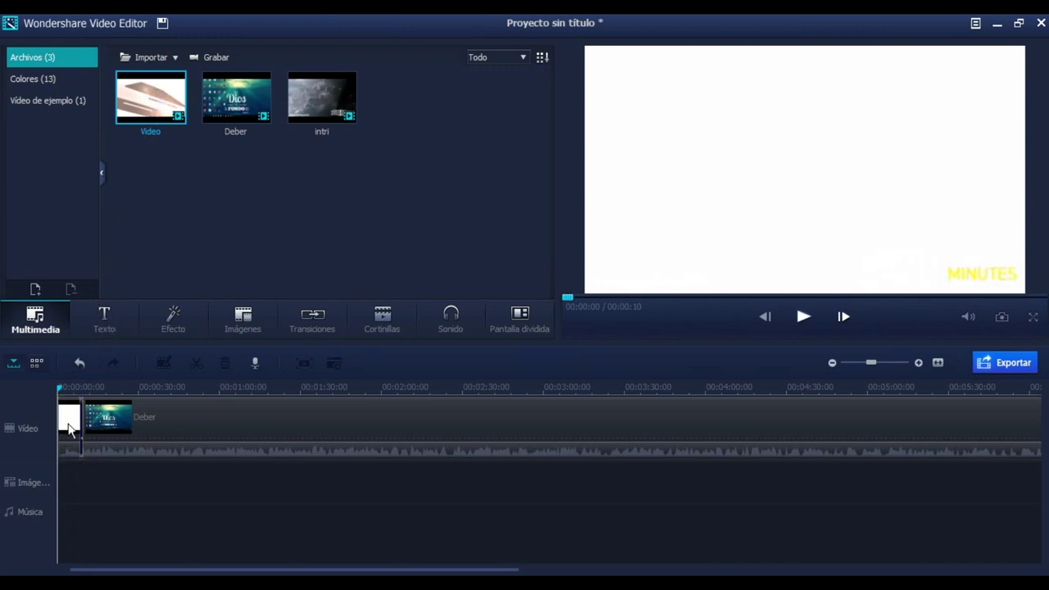
left_click(69, 426)
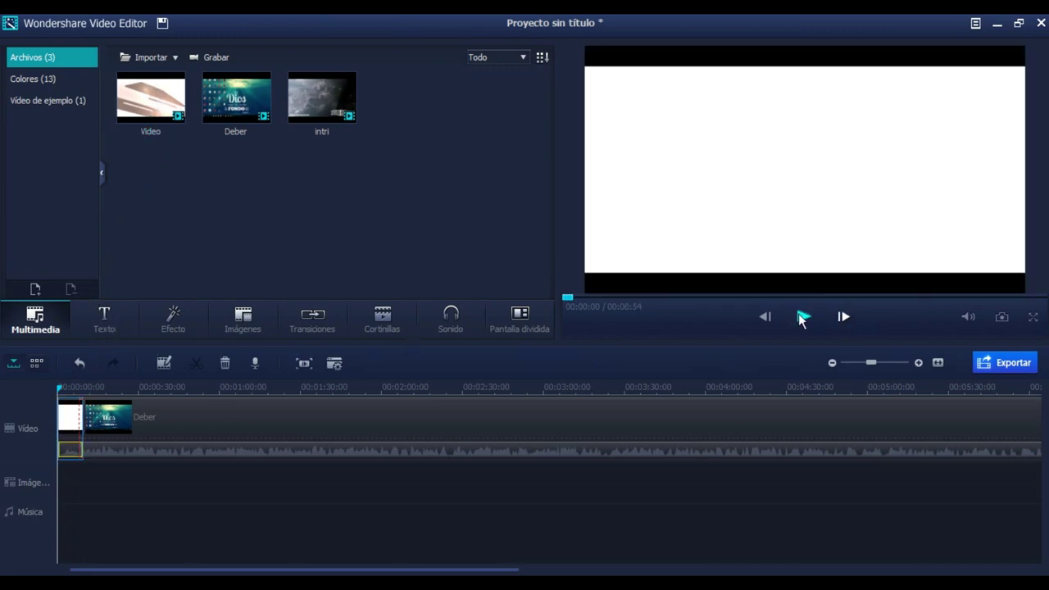
left_click(801, 318)
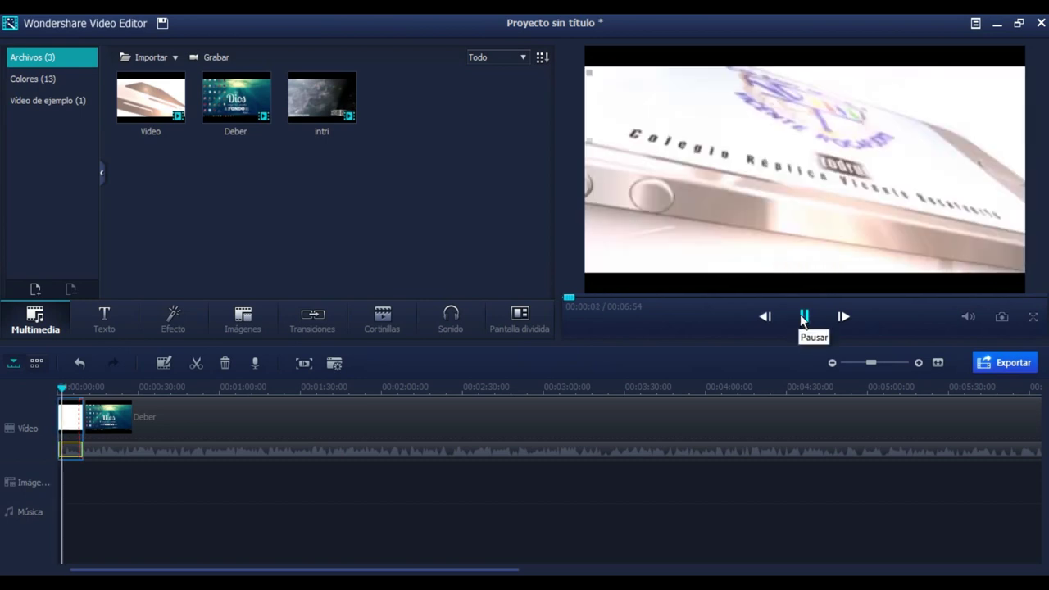
Step: Play the project across the transition between the first clip and Deber, returning the playhead to 00:00:09
left_click(803, 318)
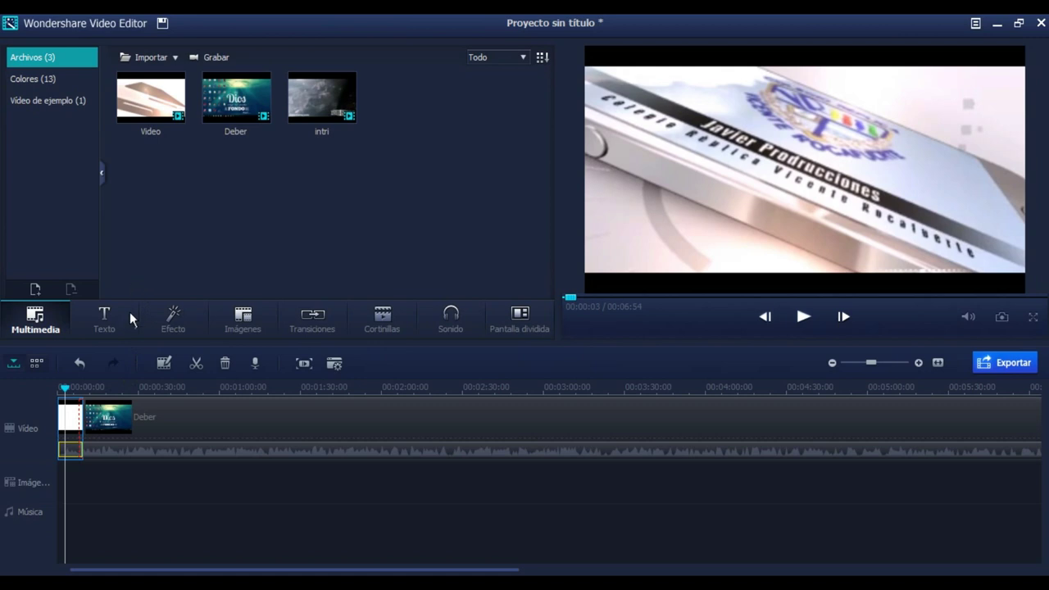
left_click_drag(588, 300, 577, 297)
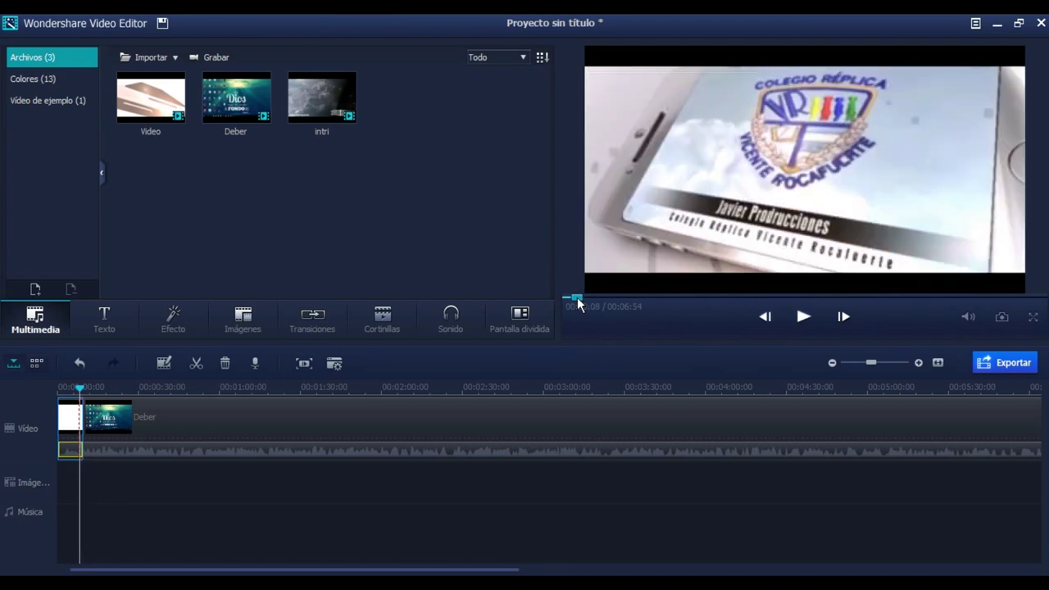
left_click(805, 318)
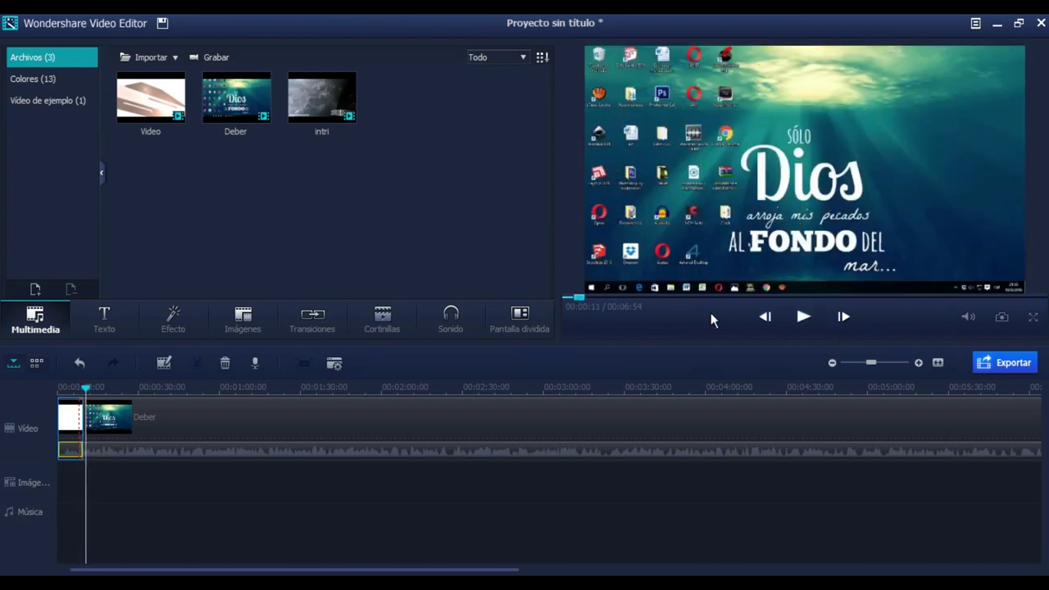
left_click_drag(580, 295, 577, 295)
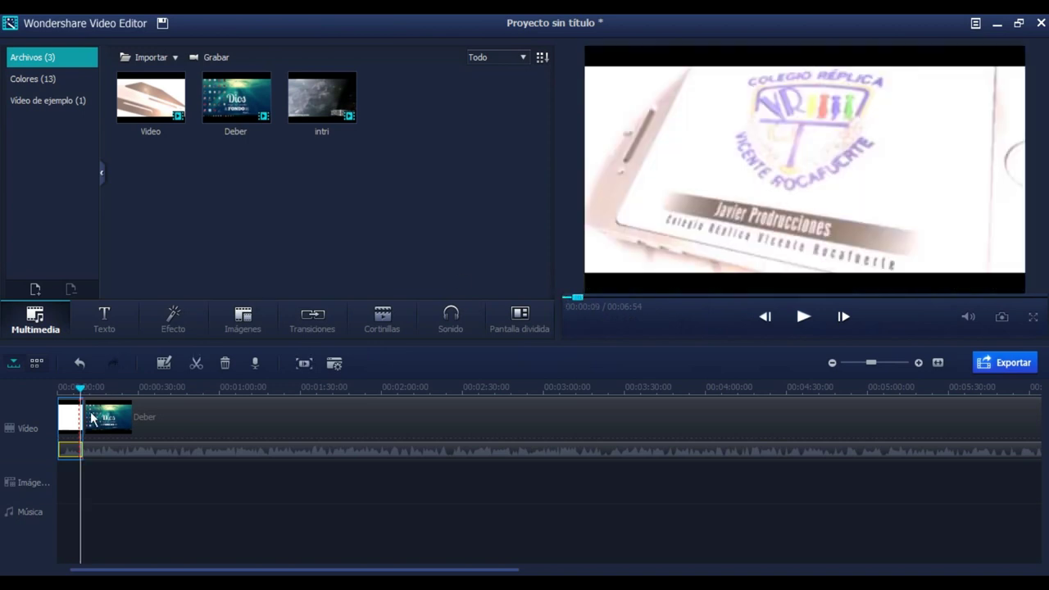
Step: Look over the full transitions library, preview the Cross_split transition and select the Deber clip on the video track
left_click(313, 328)
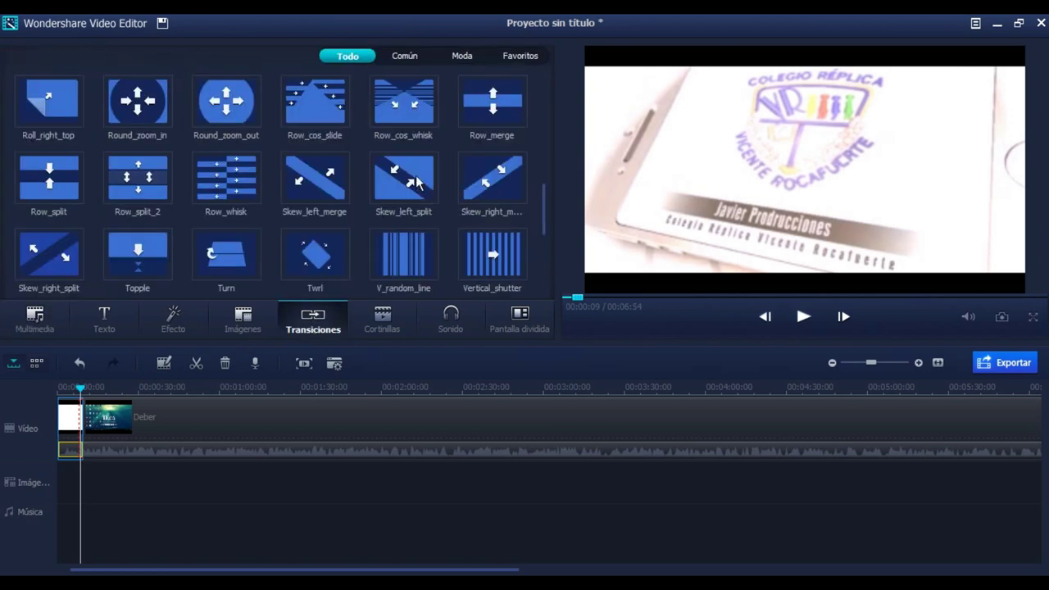
left_click_drag(547, 207, 526, 76)
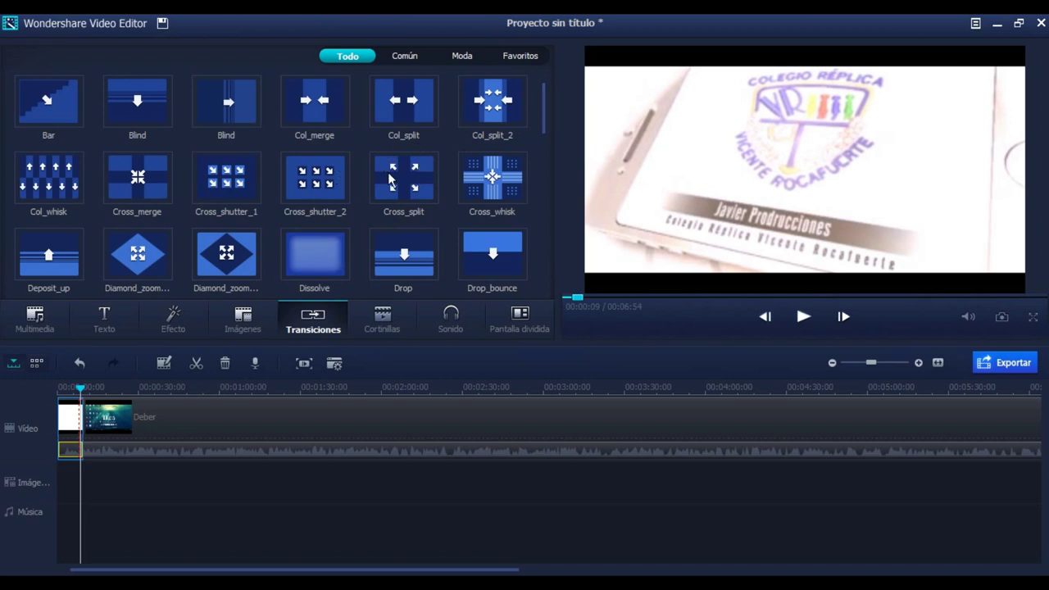
mouse_move(391, 179)
left_mouse_down()
mouse_move(194, 311)
mouse_move(82, 426)
mouse_move(105, 395)
mouse_move(414, 190)
left_mouse_up()
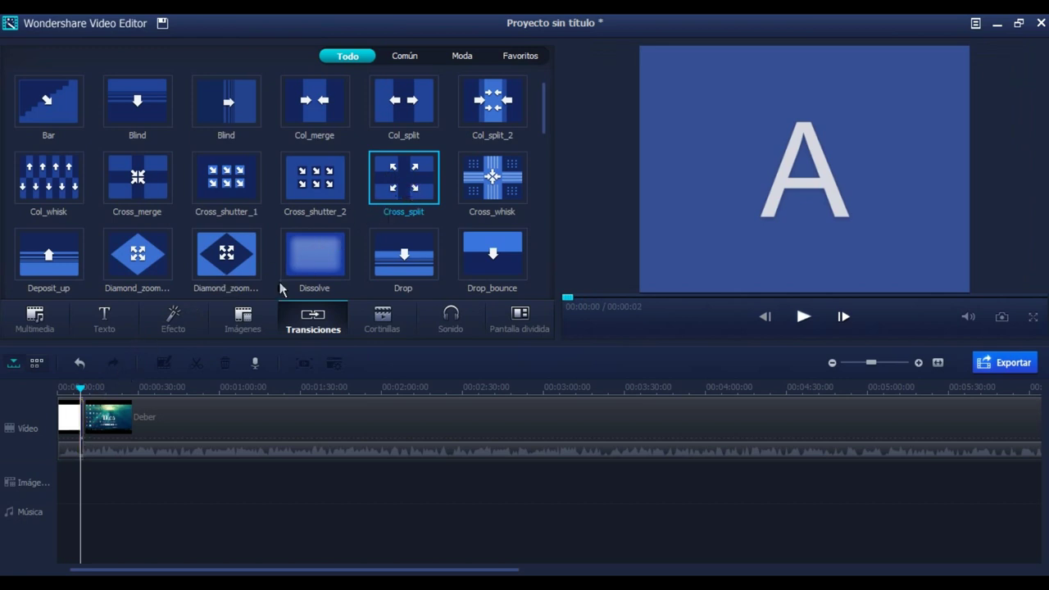
left_click(115, 422)
Step: Preview the Deber clip from the media library and inspect its junction with the last clip on the video track
left_click(25, 321)
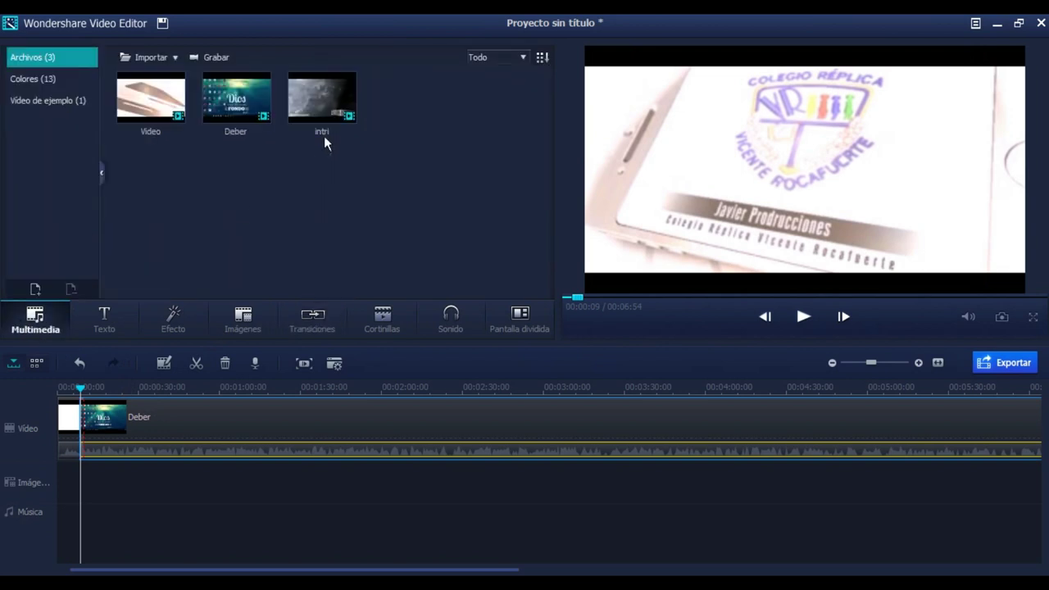
left_click(245, 85)
left_click_drag(249, 84, 128, 421)
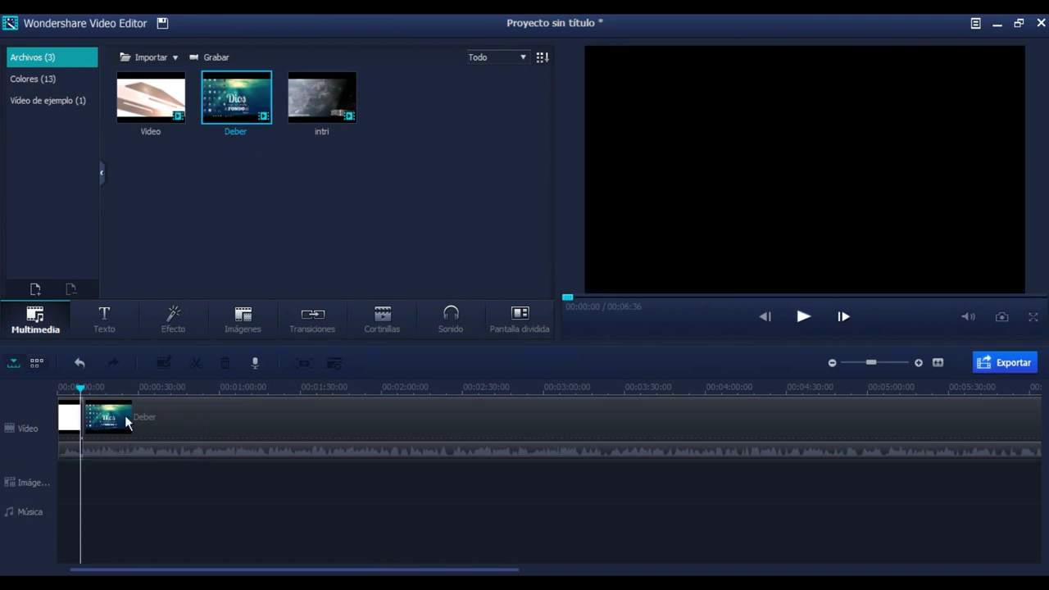
left_click_drag(480, 569, 756, 571)
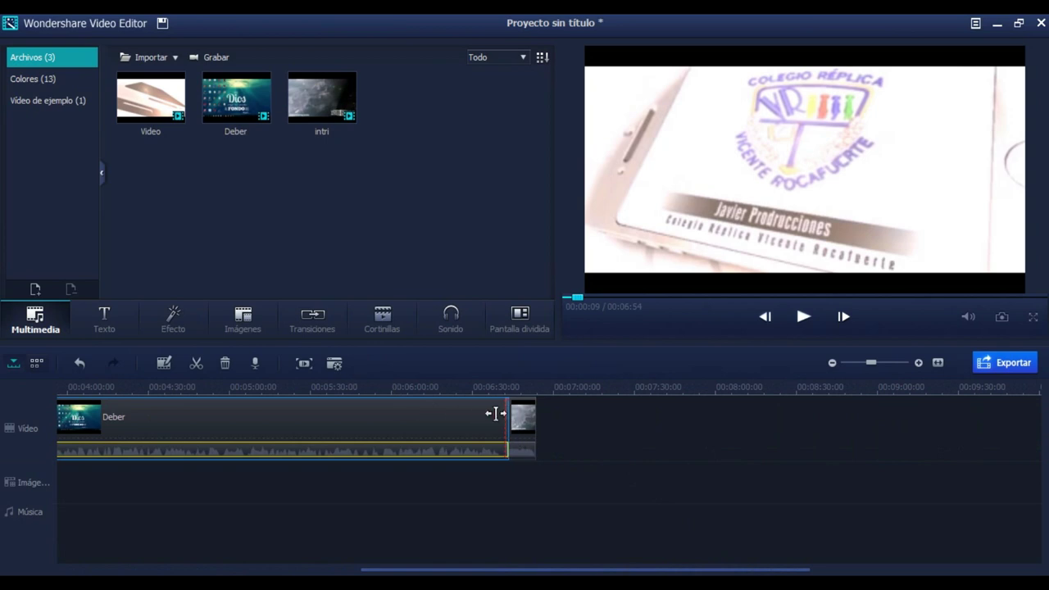
Step: Preview the Drop_bounce transition, reselect the Deber clip on the track and briefly play the project from 00:00:09
left_click(301, 324)
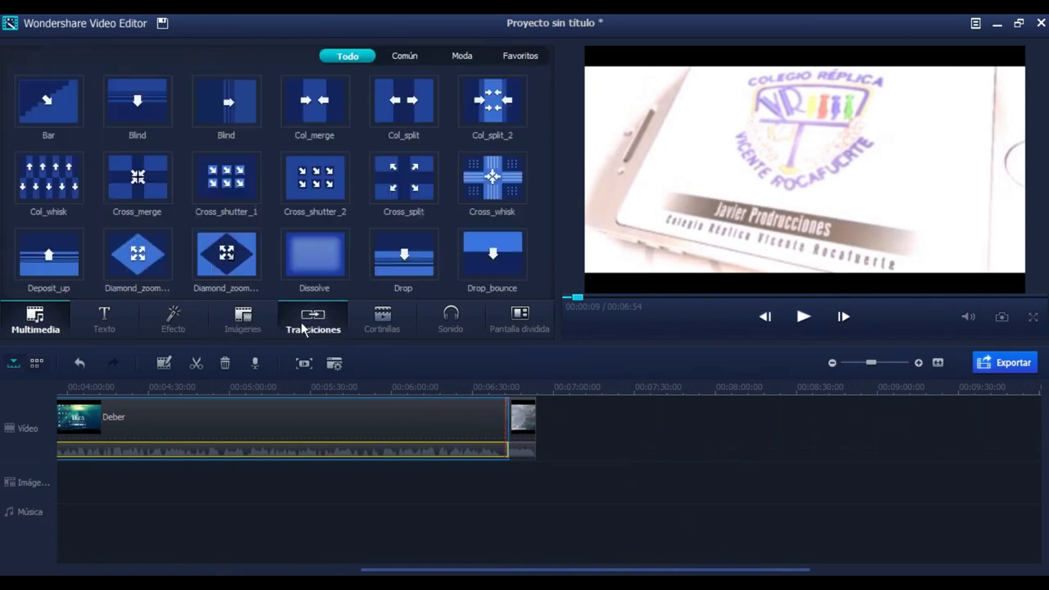
left_click(488, 238)
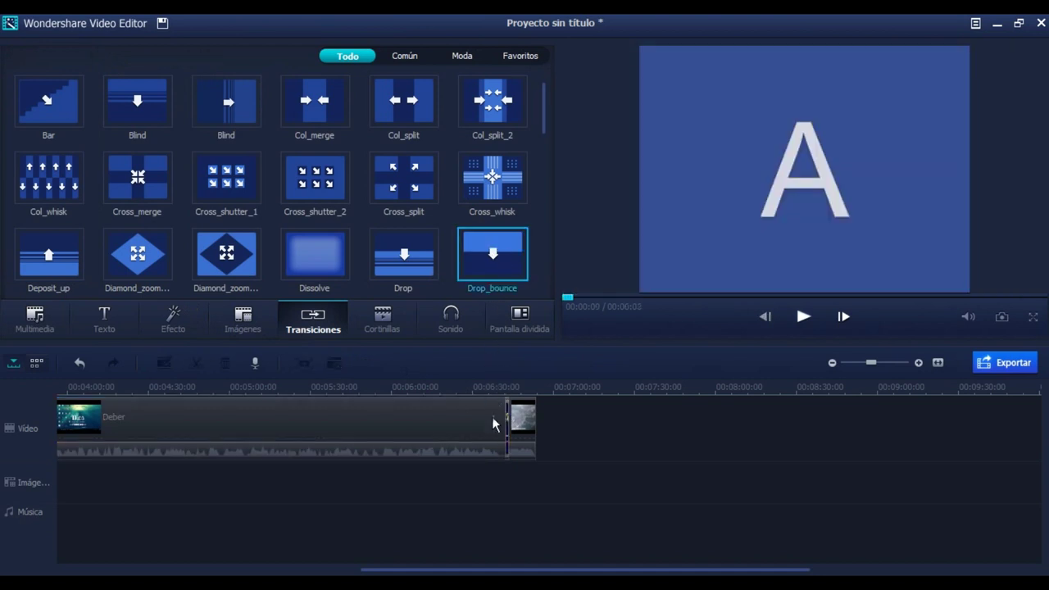
left_click(497, 422)
left_click(803, 316)
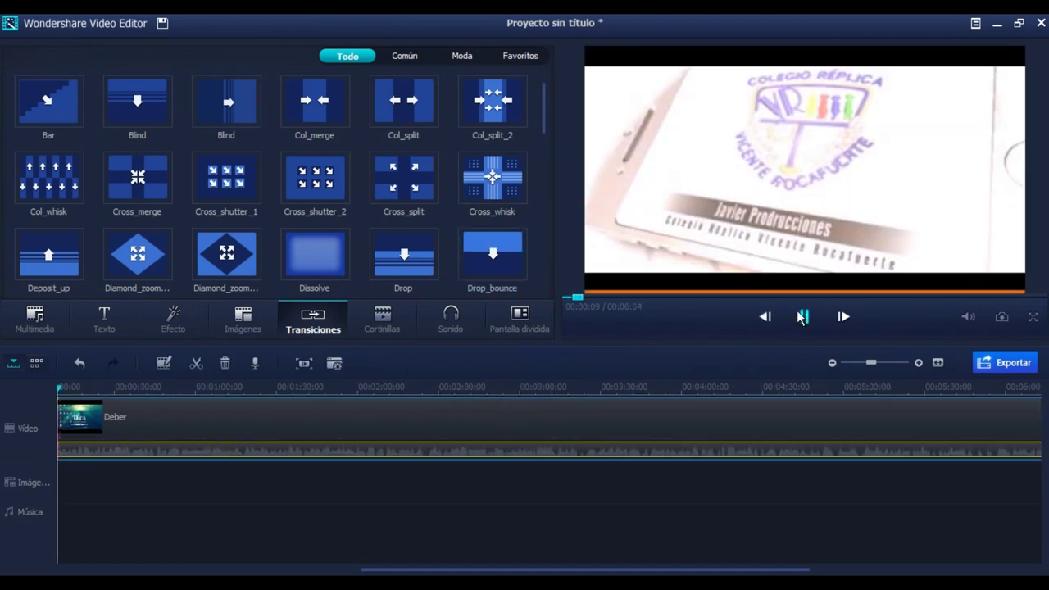
left_click(803, 316)
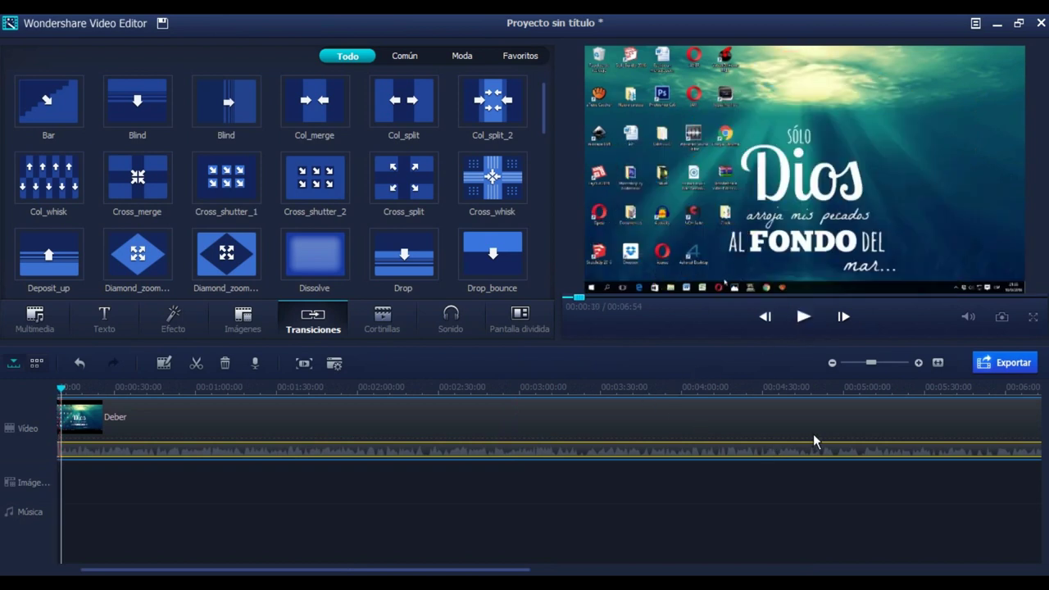
Step: Select the last clip on the video track and play the transition from Deber into it
left_click_drag(445, 571, 750, 571)
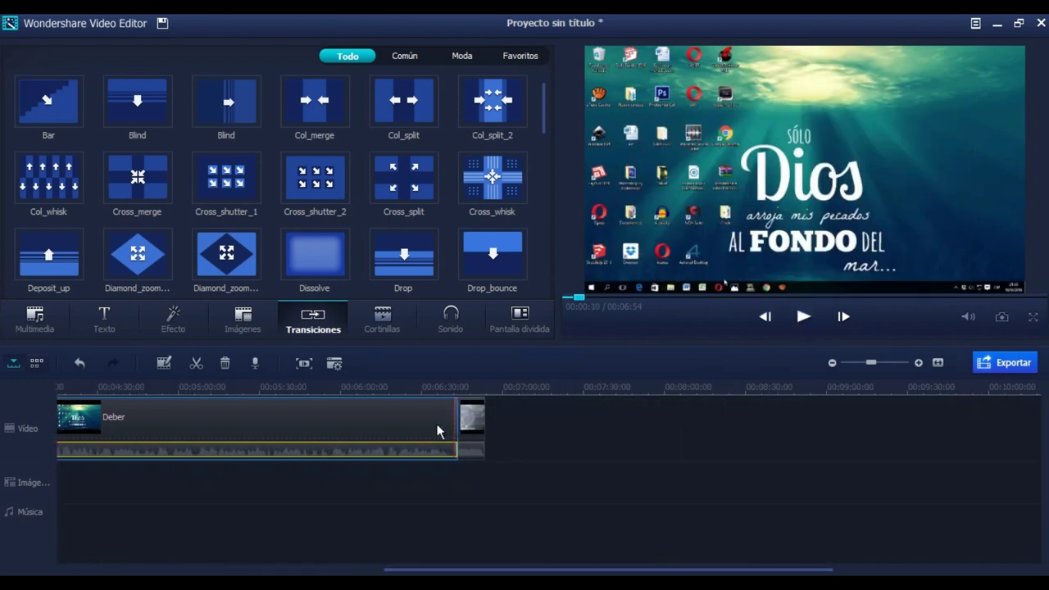
left_click(471, 422)
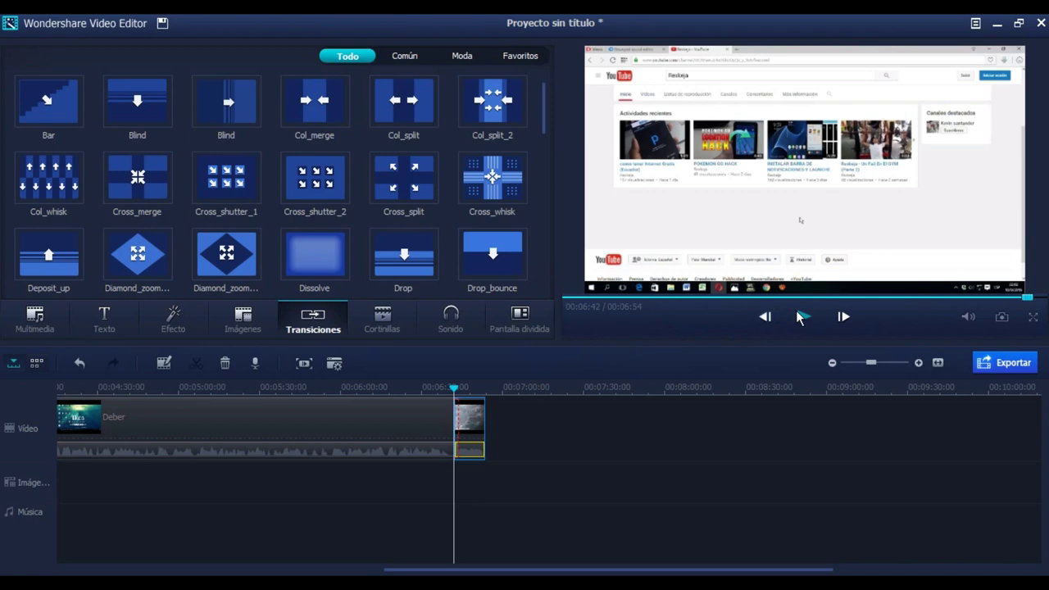
left_click(802, 317)
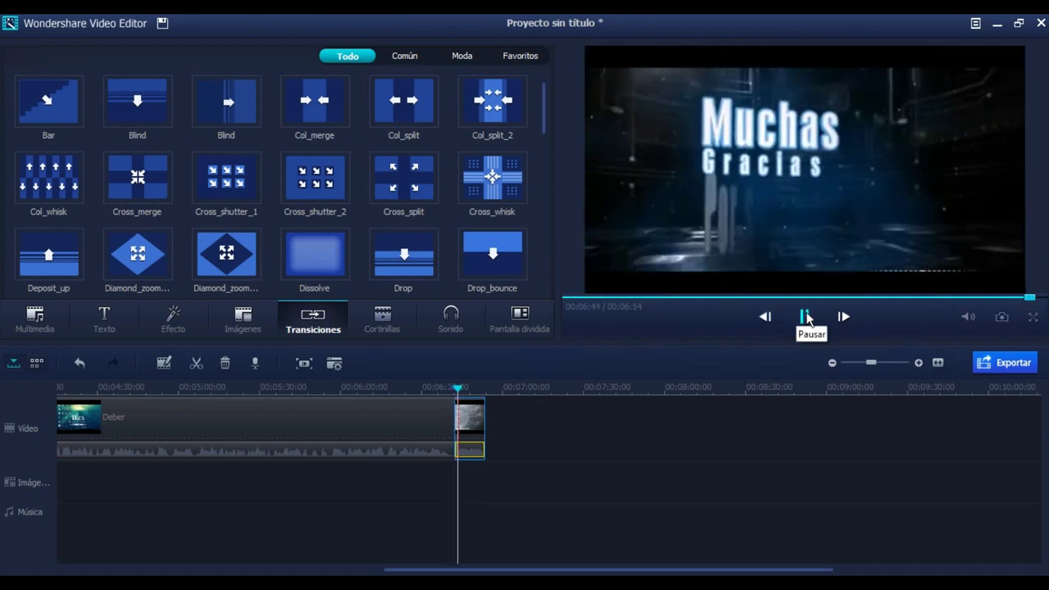
left_click(806, 316)
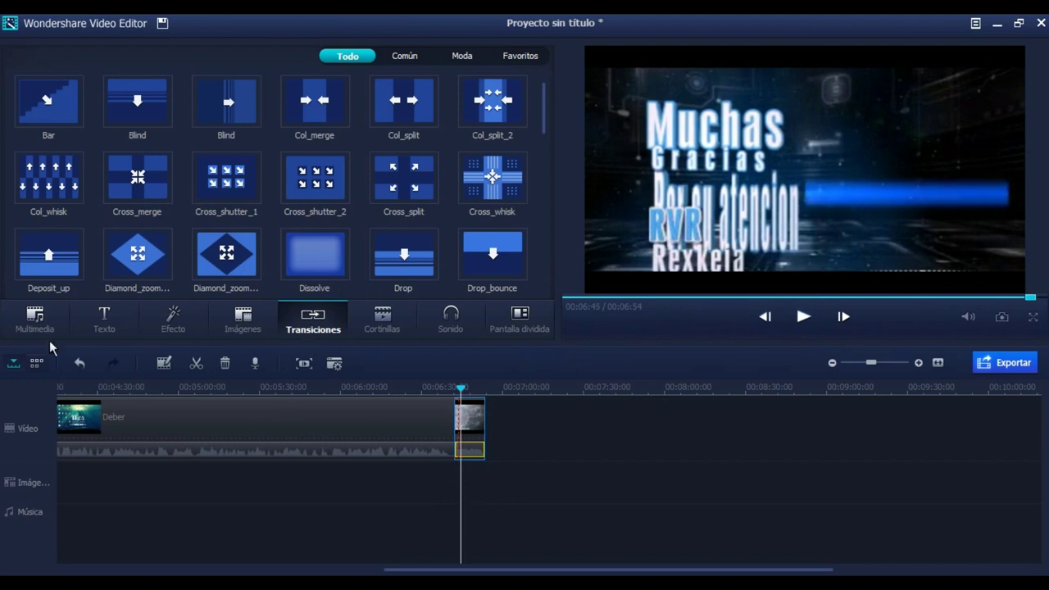
Step: Look over the media, text and effect libraries and preview the VideoWall effect
left_click(37, 321)
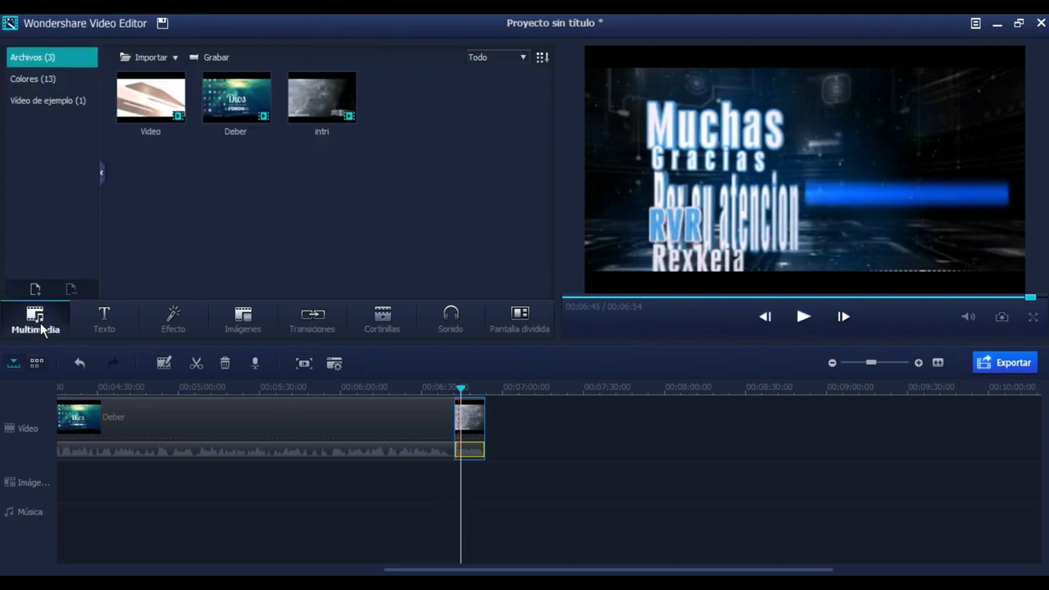
left_click(144, 314)
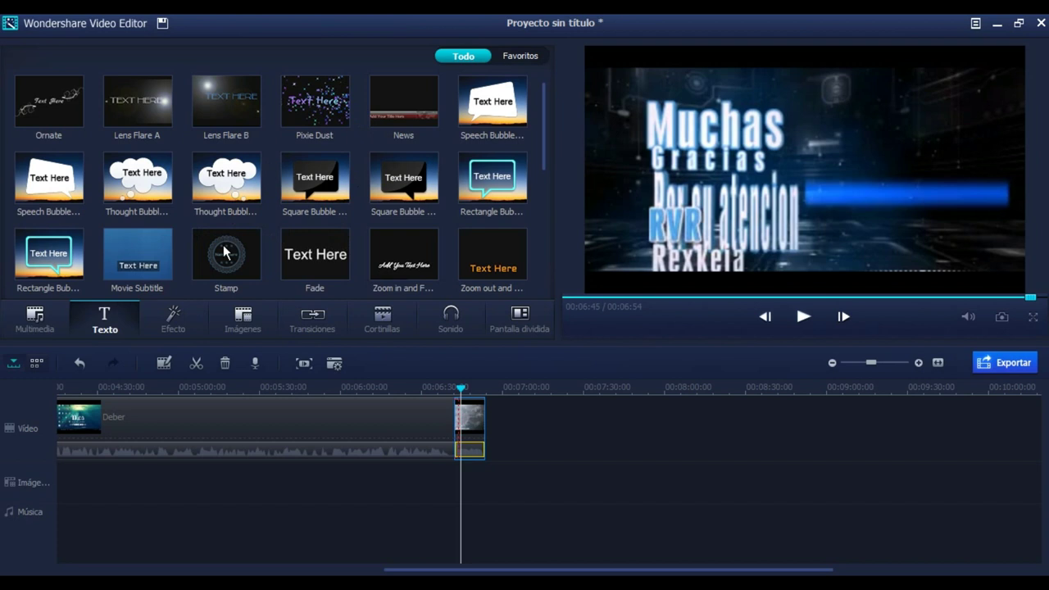
left_click(173, 318)
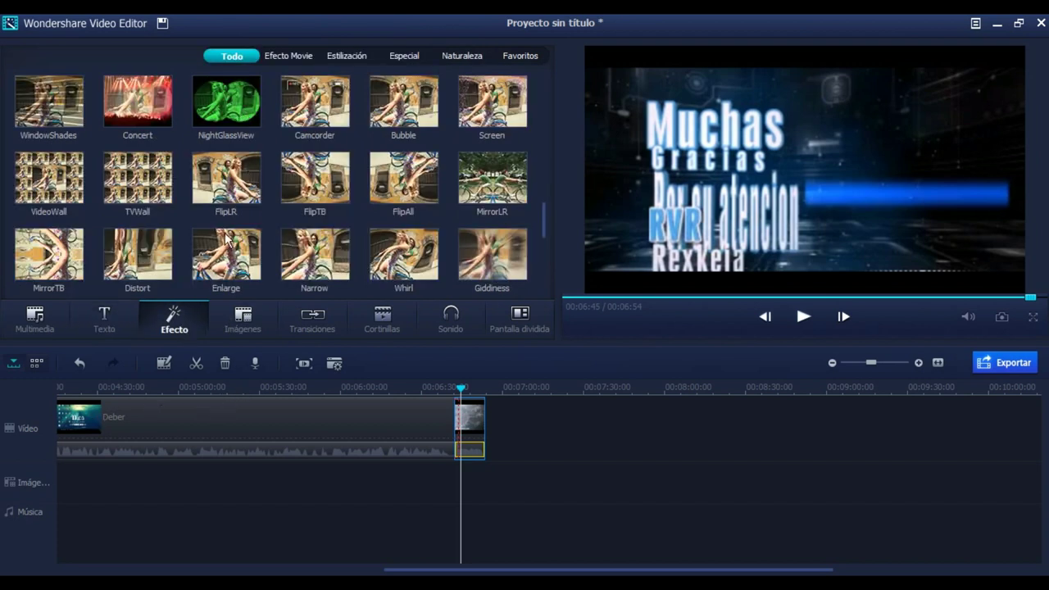
left_click(153, 179)
left_click(68, 182)
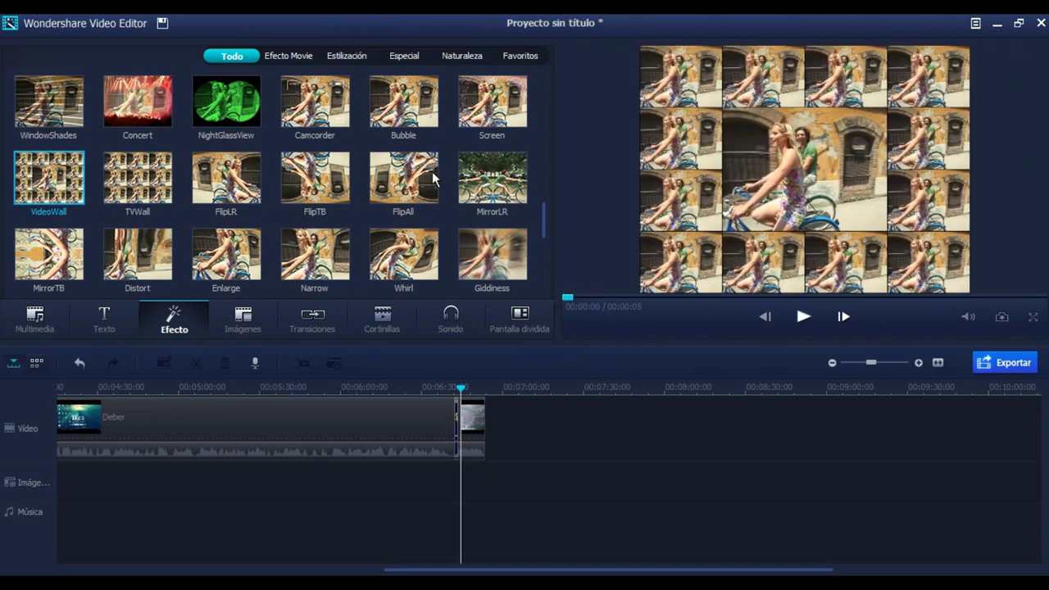
scroll(353, 168, "down", 1)
scroll(361, 172, "down", 5)
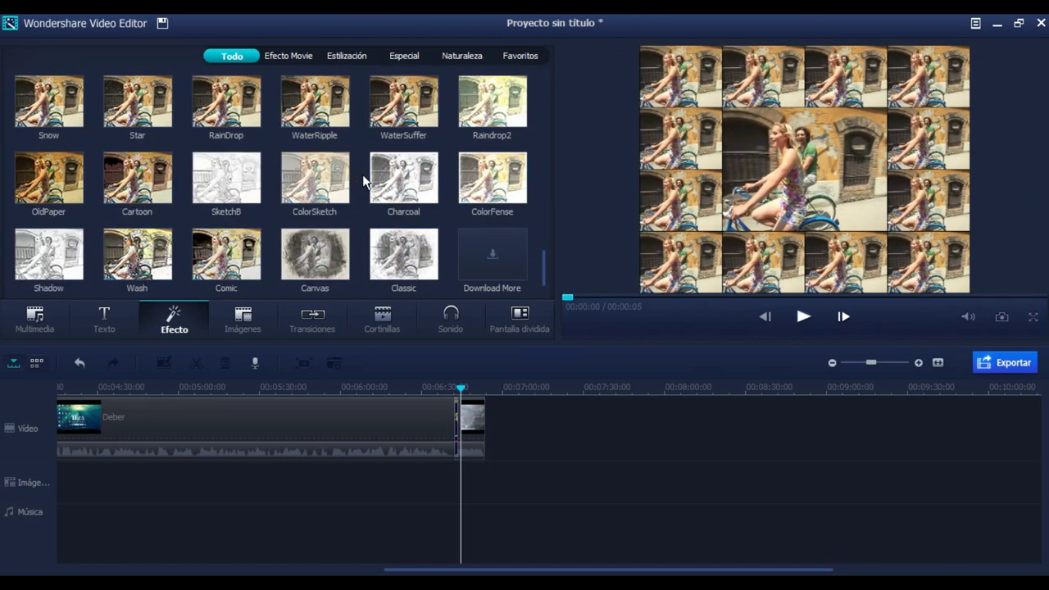
scroll(365, 180, "up", 5)
Step: Look over the image, intro, sound effect and split-screen libraries
left_click(254, 318)
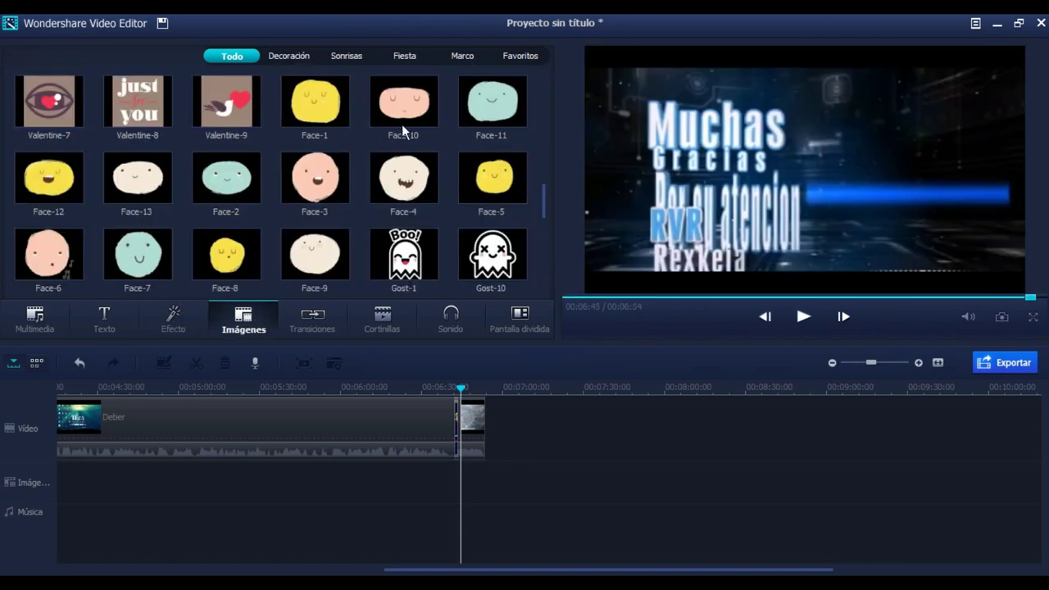
scroll(401, 124, "down", 7)
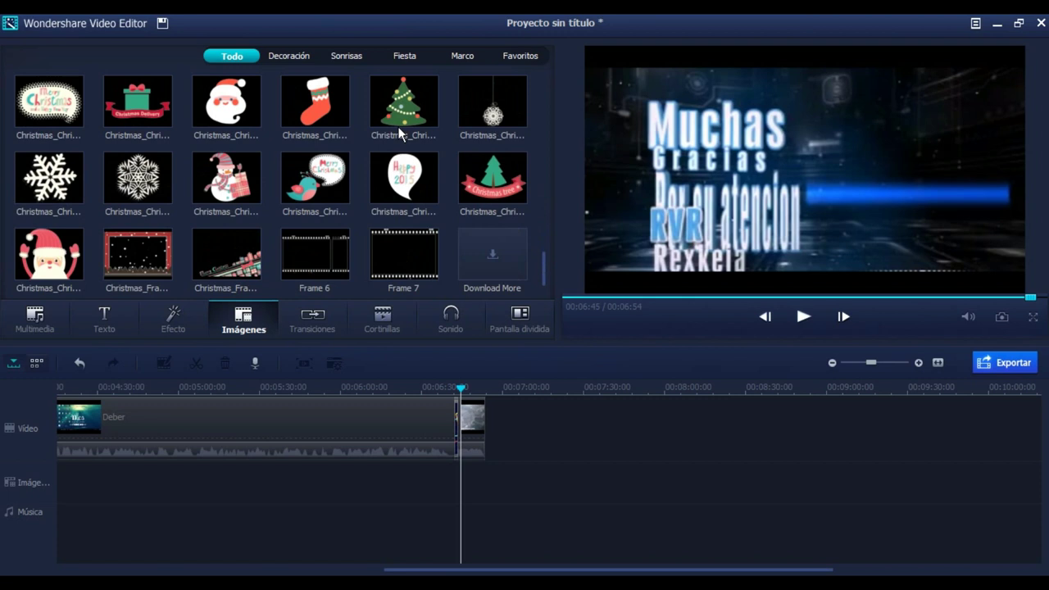
left_click(377, 322)
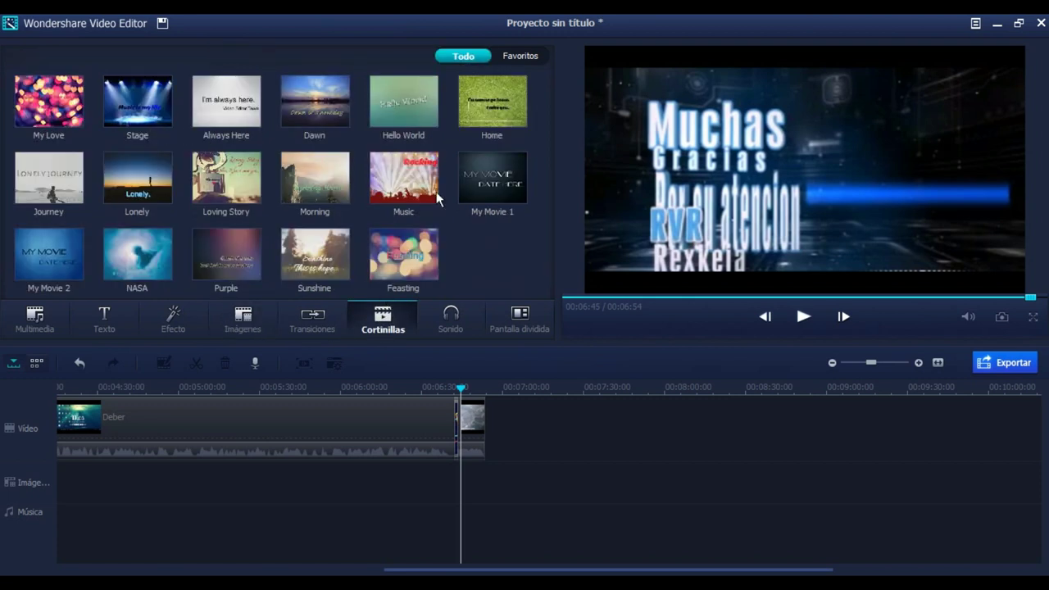
left_click(455, 323)
scroll(351, 160, "down", 5)
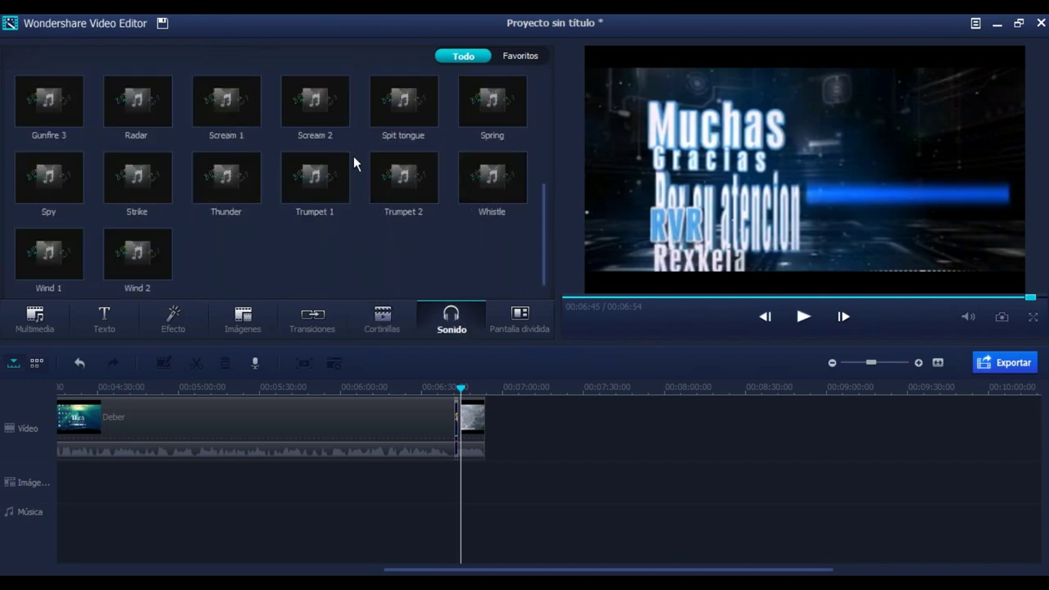
scroll(422, 213, "up", 5)
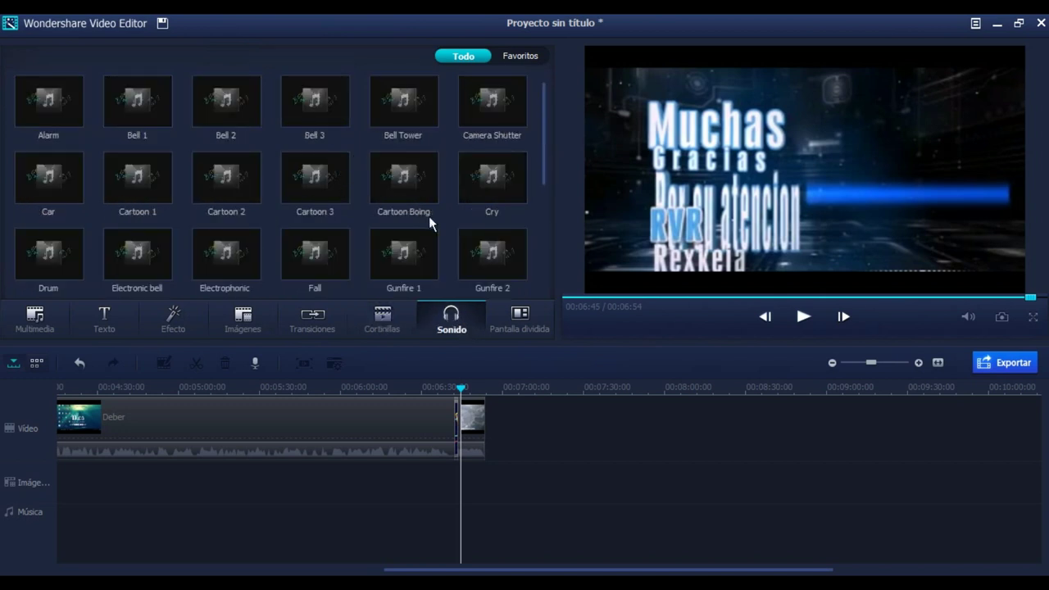
left_click(521, 316)
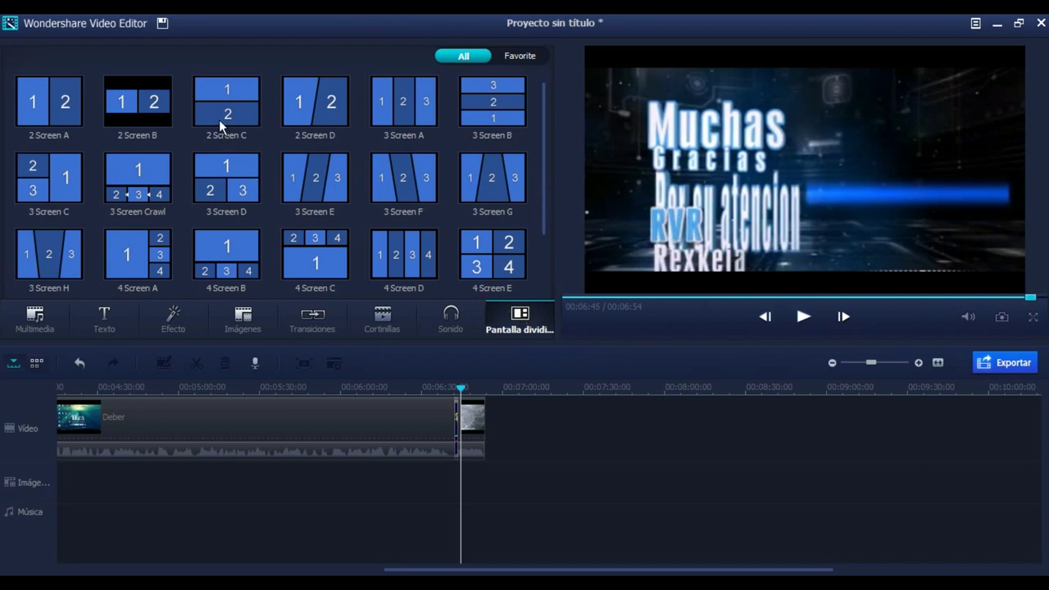